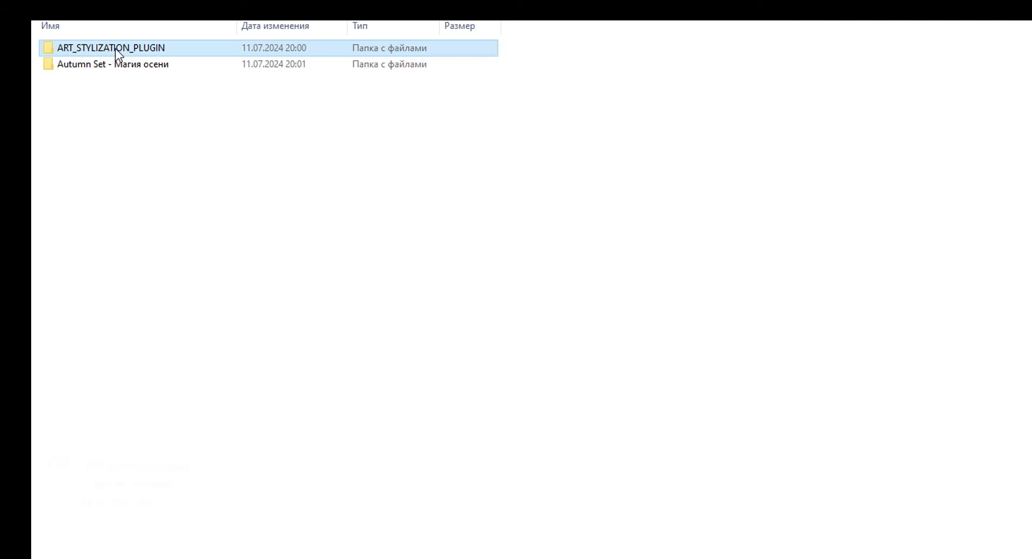
Browse into ART_STYLIZATION_PLUGIN, peek at the Видео folder, then return to the plugin's main folder
double_click(117, 48)
double_click(150, 48)
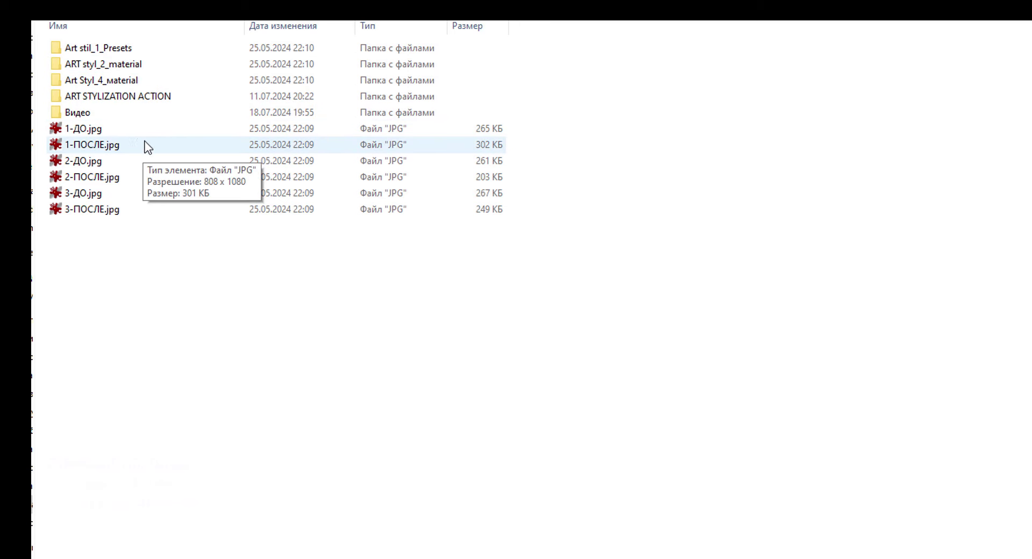
double_click(107, 116)
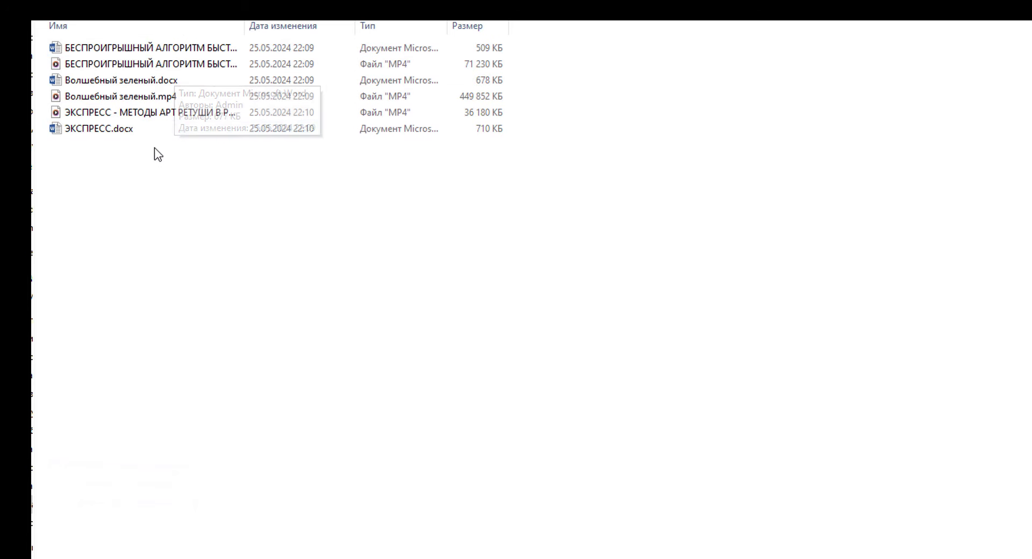
left_click(175, 115)
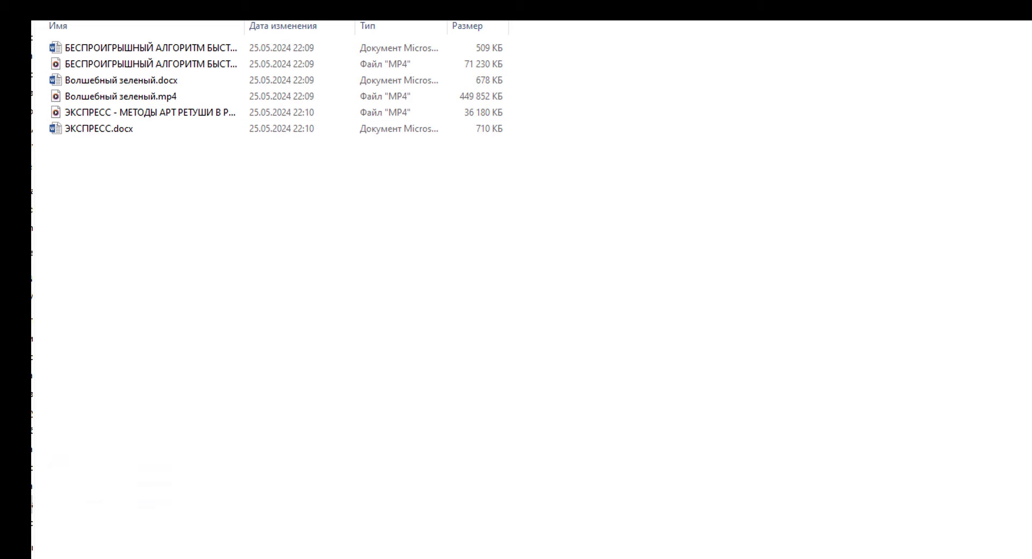
key("BackSpace")
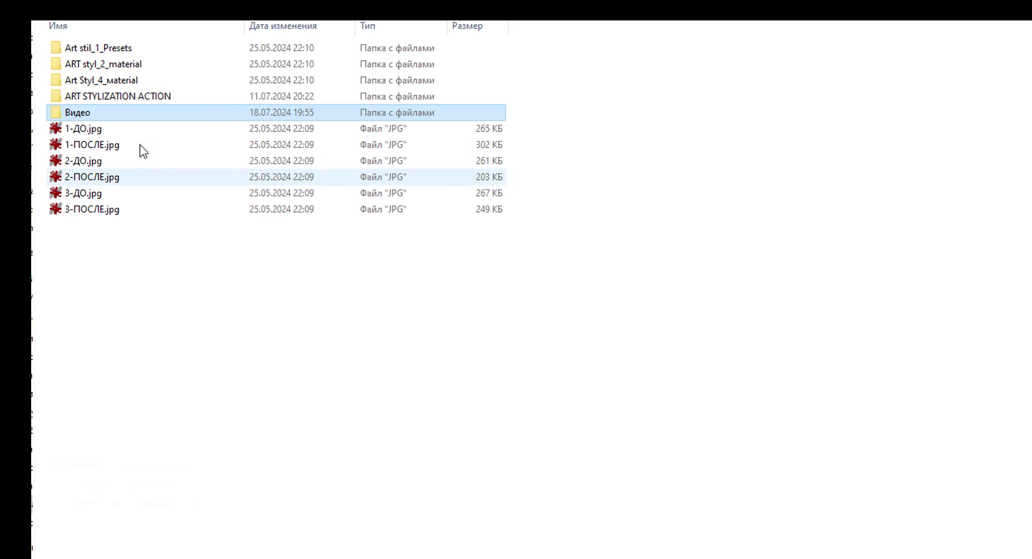
Switch to Large icons and load ART STYLIZATION.atn from the ART STYLIZATION ACTION folder
right_click(712, 397)
mouse_move(605, 409)
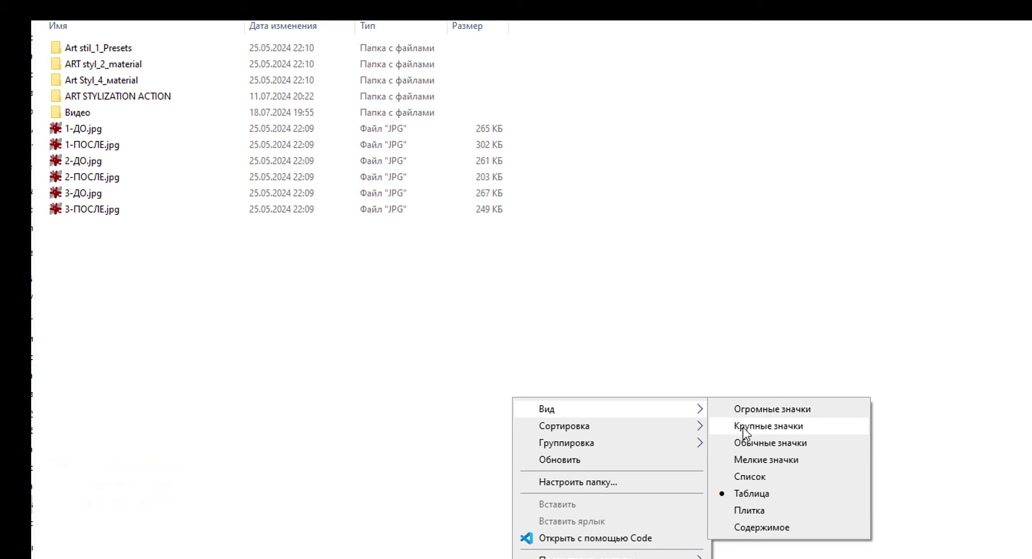
left_click(743, 427)
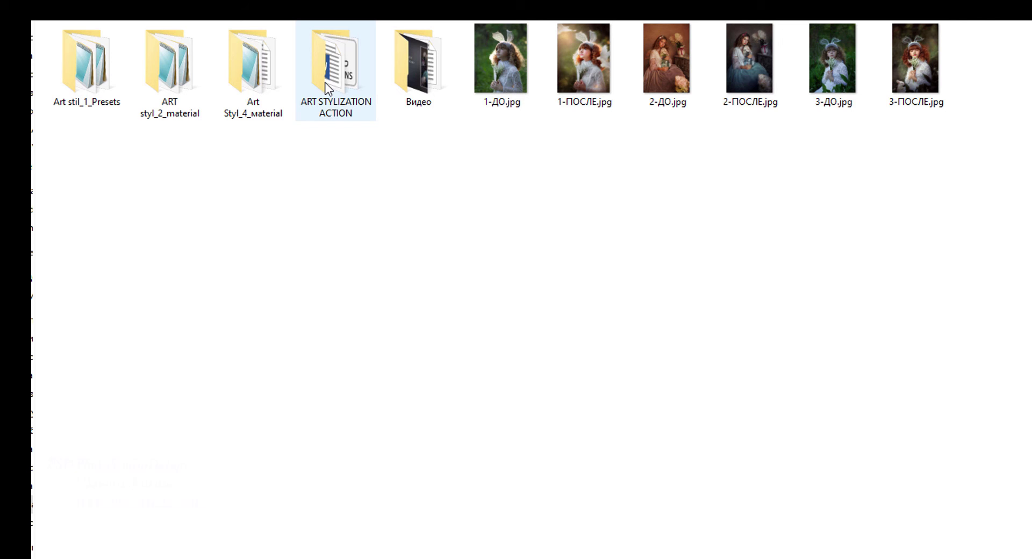
double_click(327, 88)
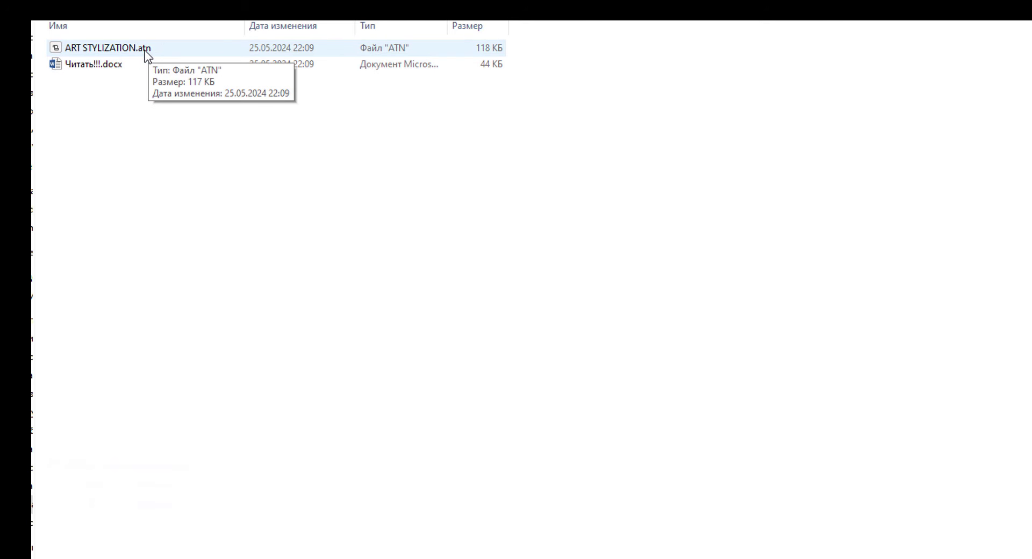
left_click(144, 56)
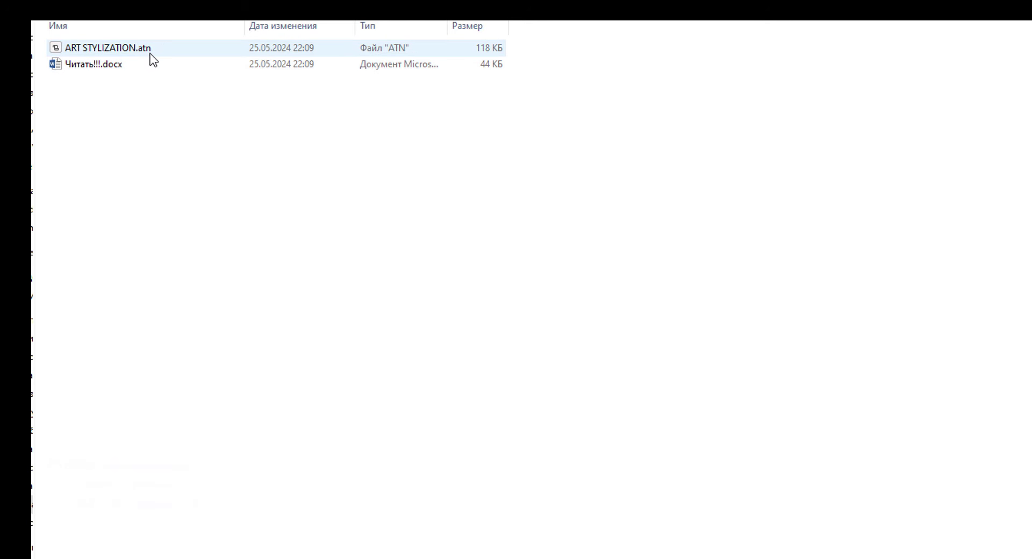
left_click(108, 48)
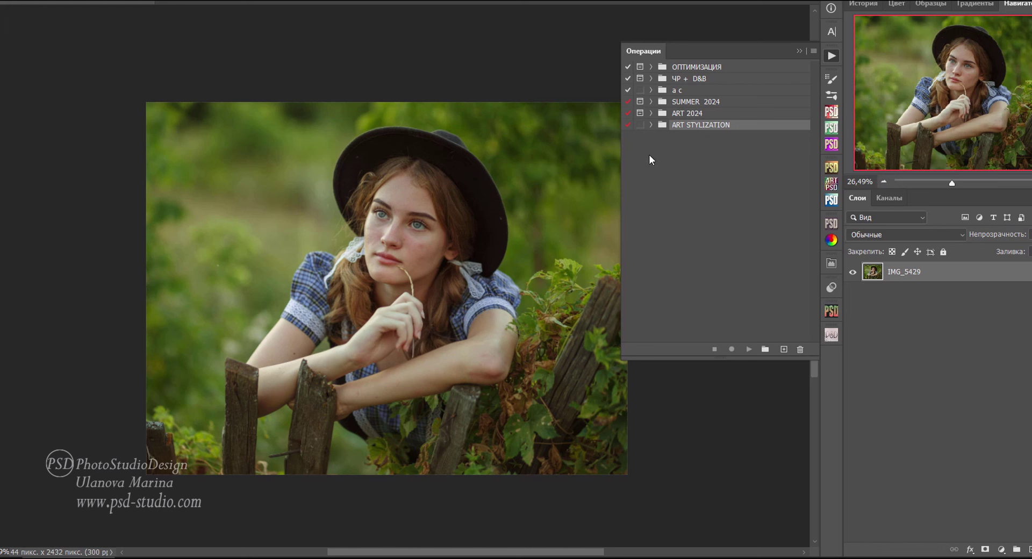
Expand and collapse the ART STYLIZATION action set to review its actions
left_click(651, 125)
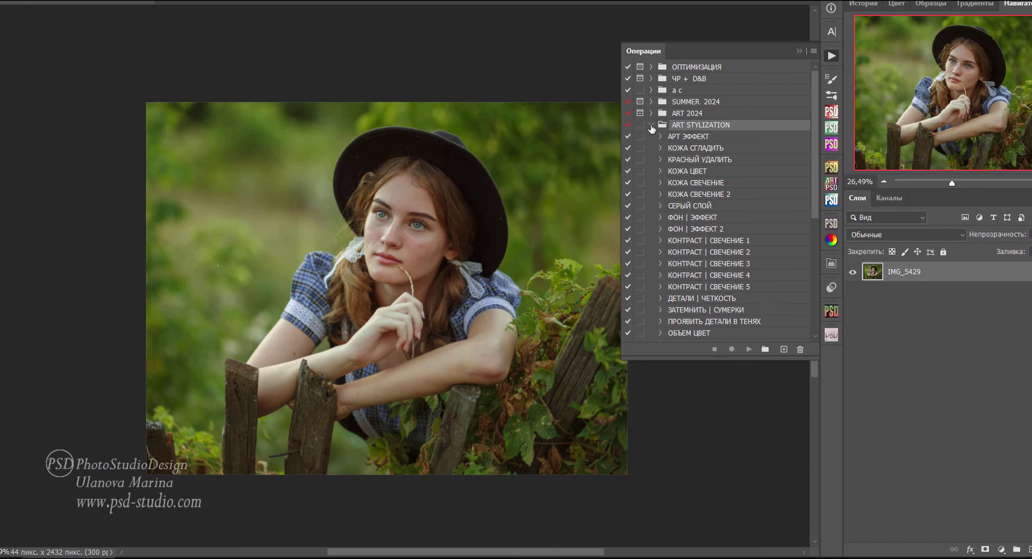
left_click(651, 126)
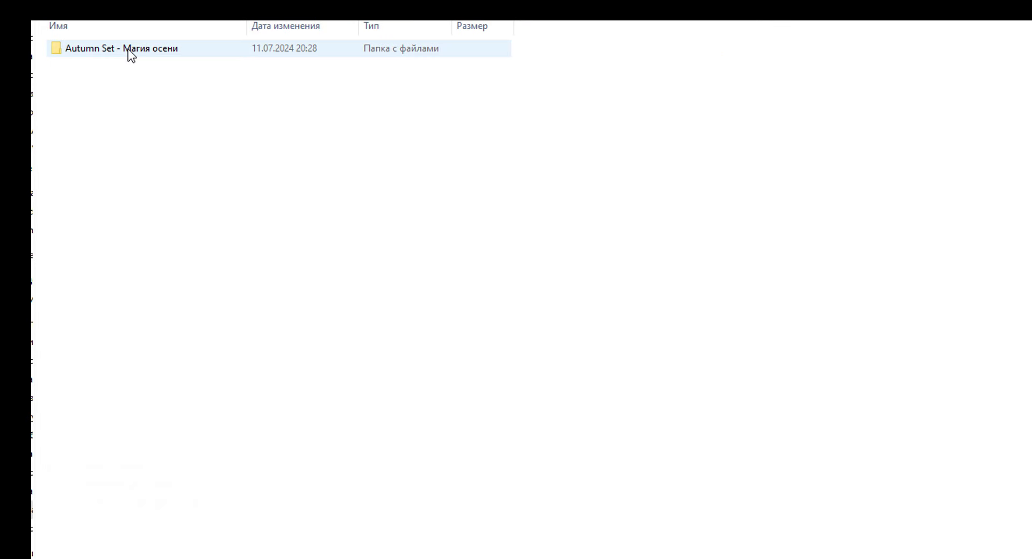
Go to Autumn Set - Магия осени > AUTUMN SET > ACTIONS and load AUTUMN.atn
double_click(127, 48)
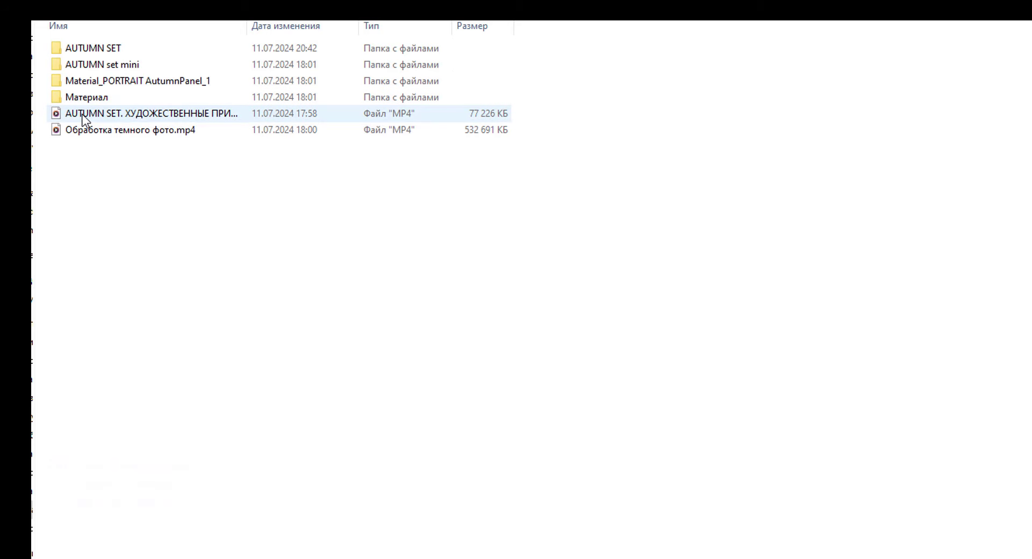
double_click(121, 51)
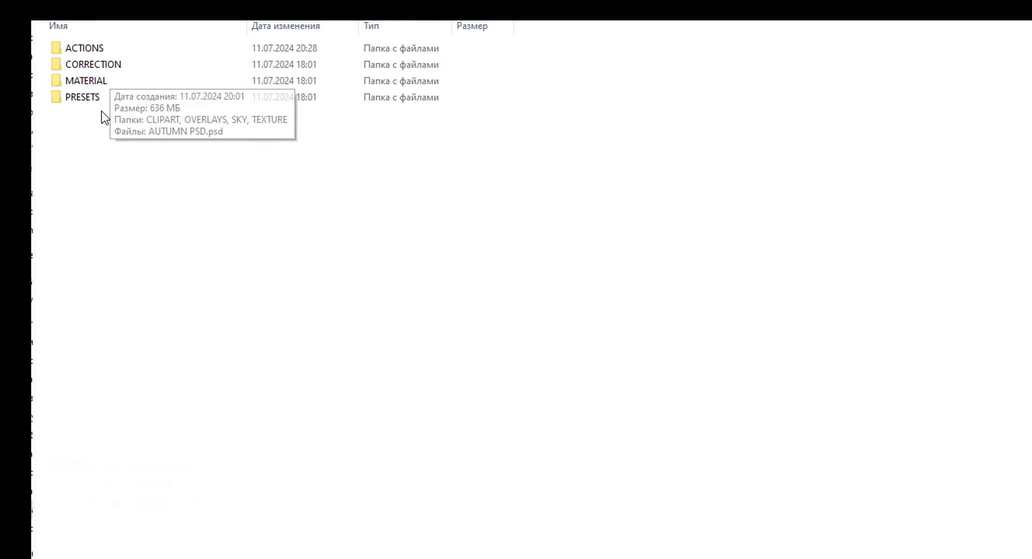
double_click(114, 46)
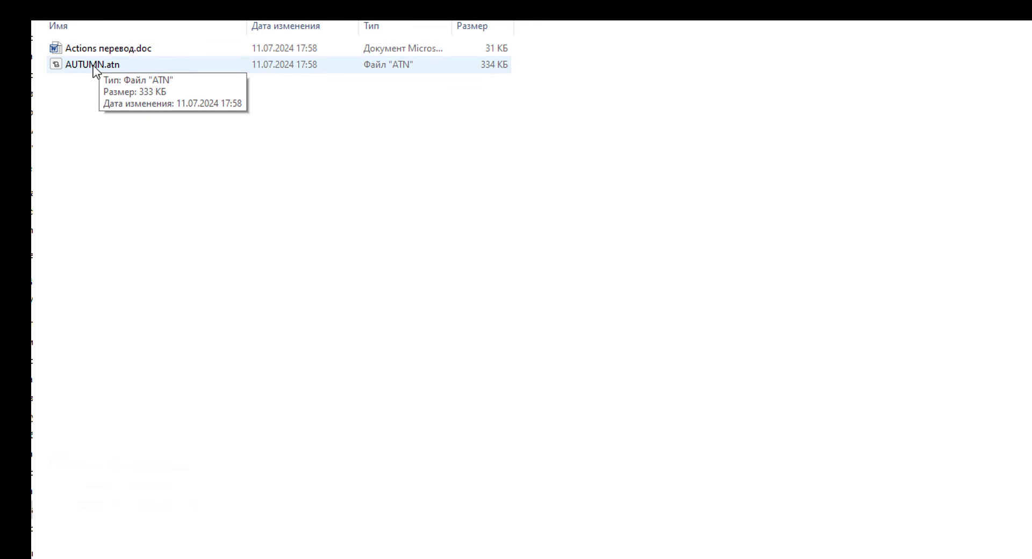
left_click(138, 69)
double_click(139, 69)
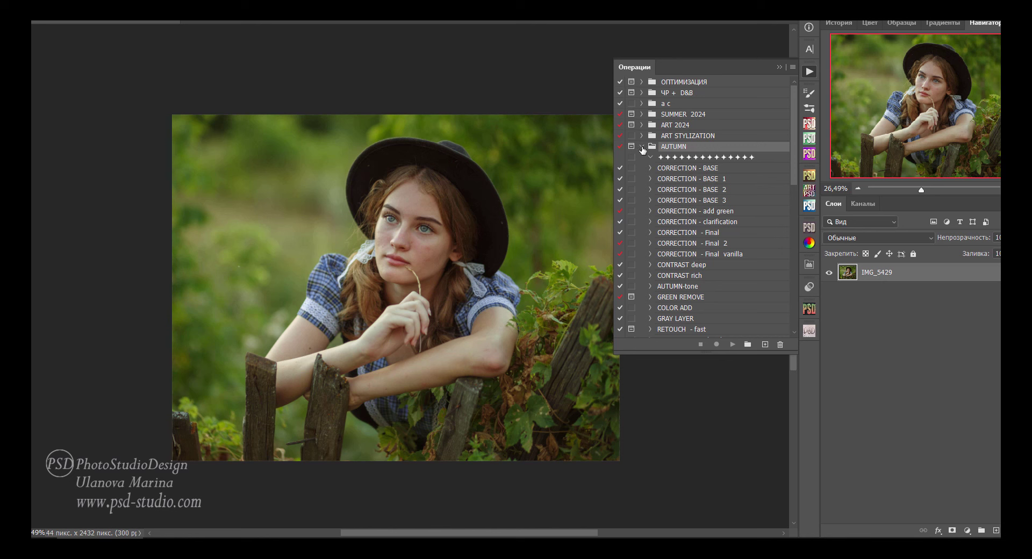
Collapse the AUTUMN set and scroll the Actions panel to the ART STYLIZATION set
left_click(641, 147)
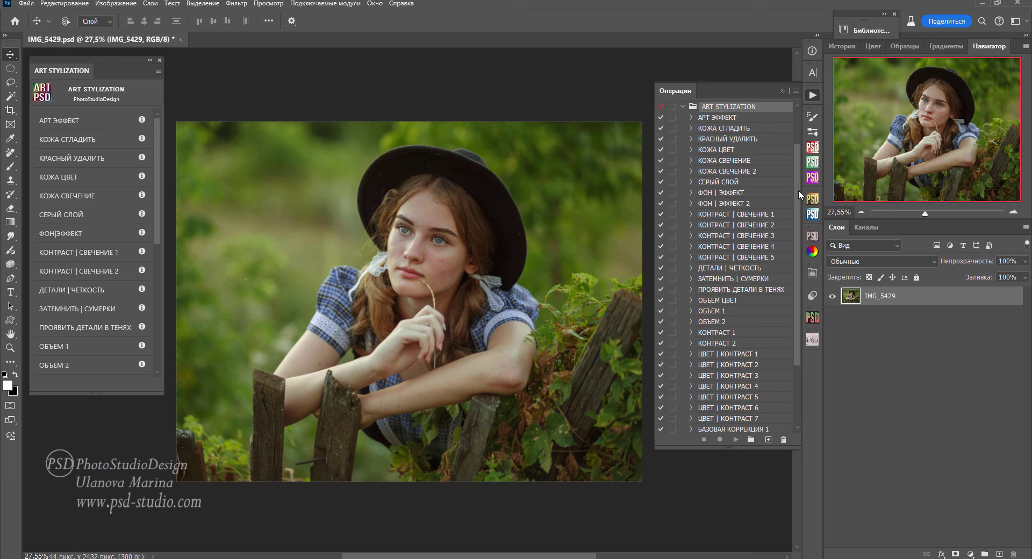
left_click_drag(798, 189, 802, 259)
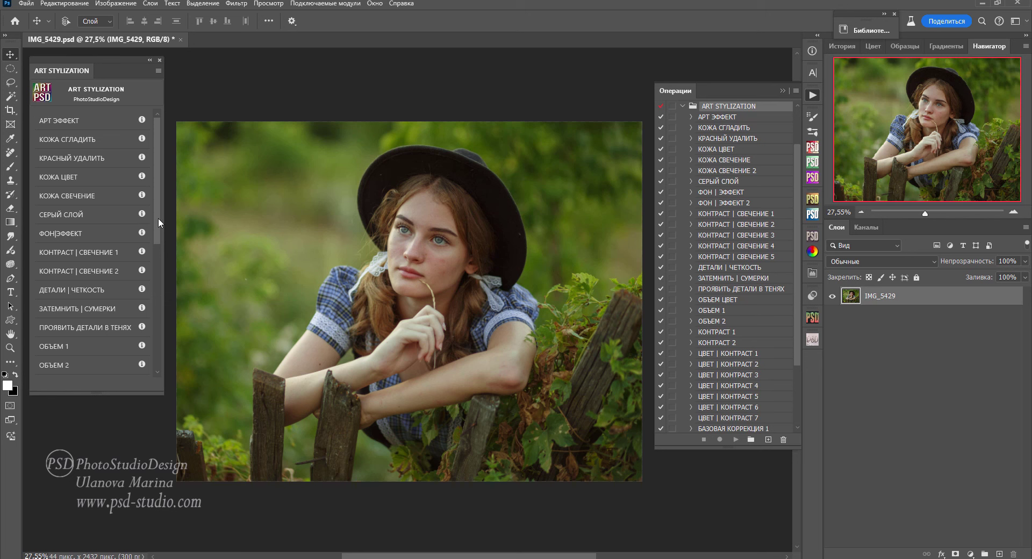
scroll(153, 264, "down", 5)
scroll(153, 344, "down", 3)
scroll(157, 333, "up", 4)
scroll(159, 295, "up", 4)
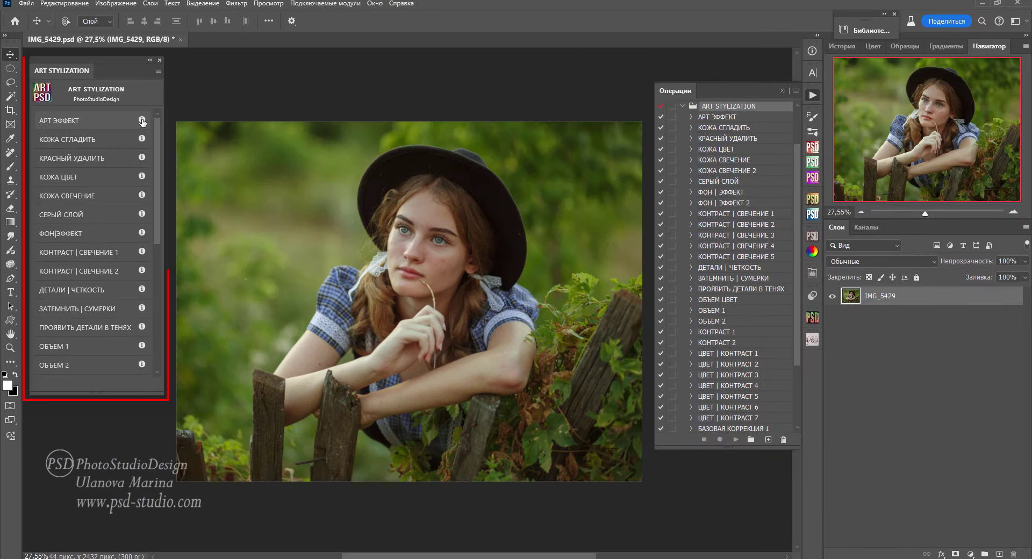
left_click(142, 121)
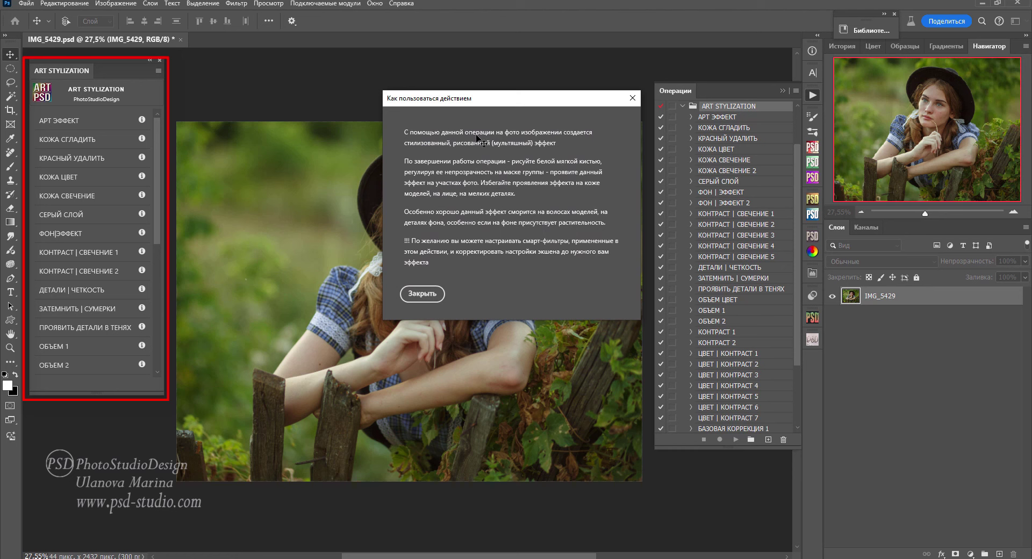
left_click(633, 99)
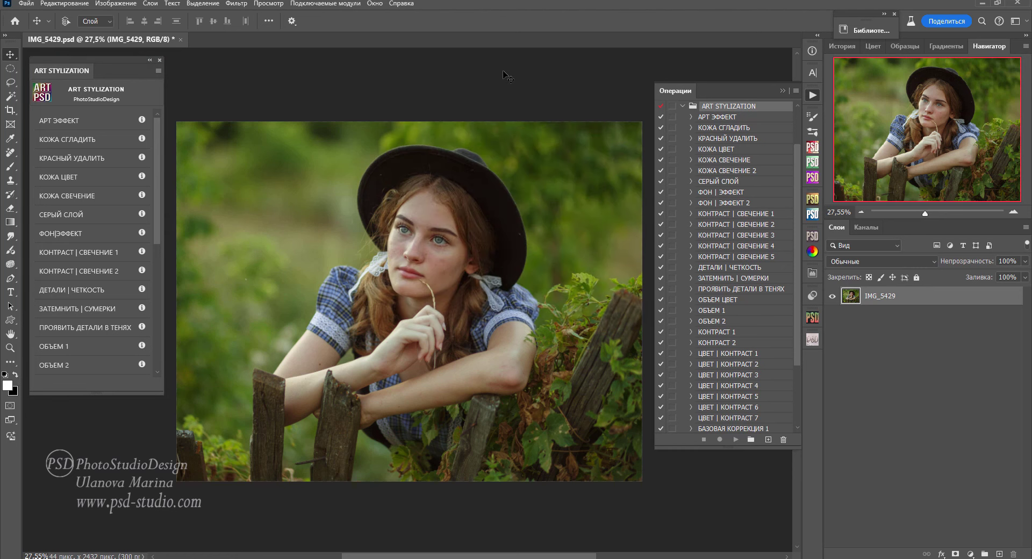
left_click(142, 138)
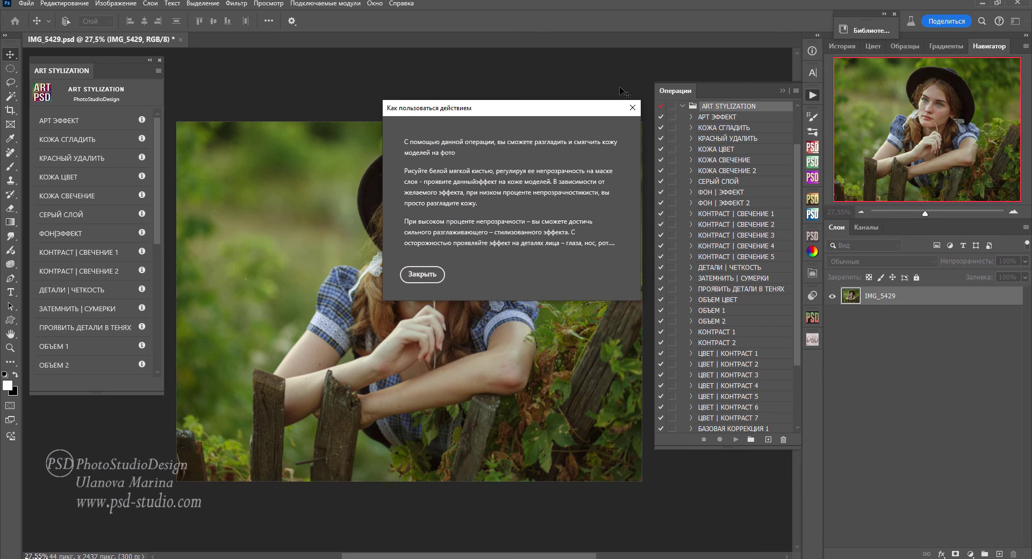
left_click(632, 107)
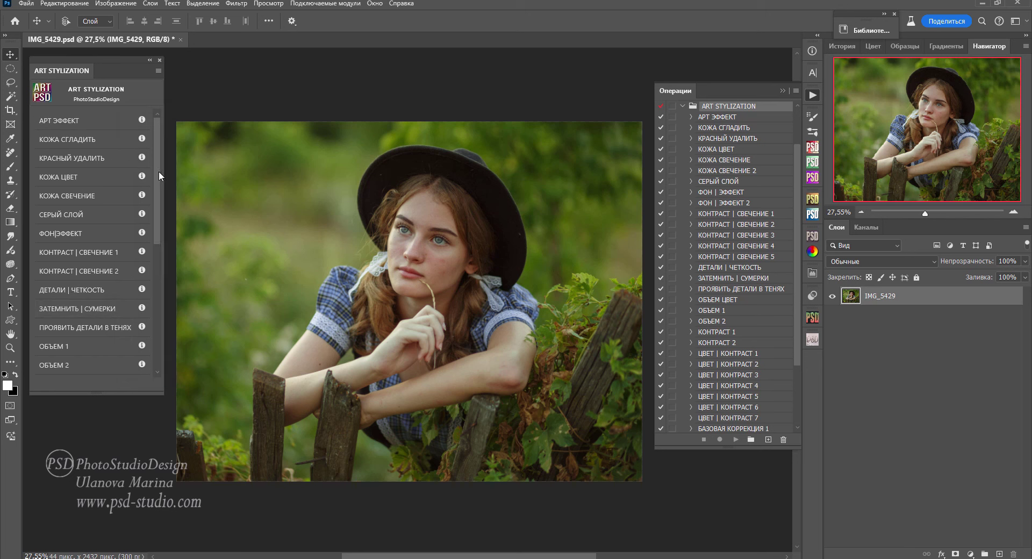
mouse_move(158, 173)
left_mouse_down()
mouse_move(155, 294)
mouse_move(156, 159)
left_mouse_up()
mouse_move(797, 176)
left_mouse_down()
mouse_move(799, 228)
mouse_move(801, 176)
left_mouse_up()
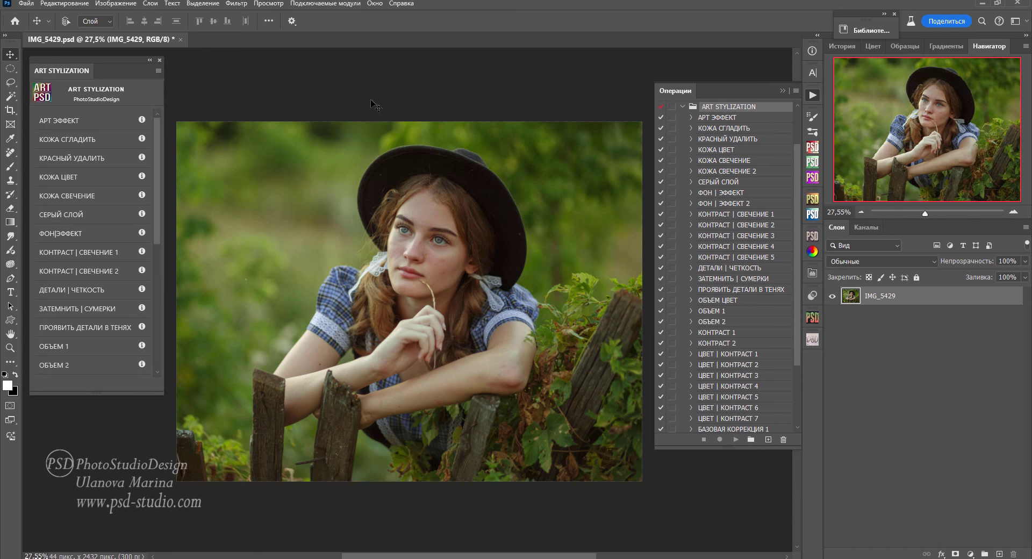
Read the ART STYLIZATION PANEL article on the PhotoStudioDesign blog
left_click(87, 122)
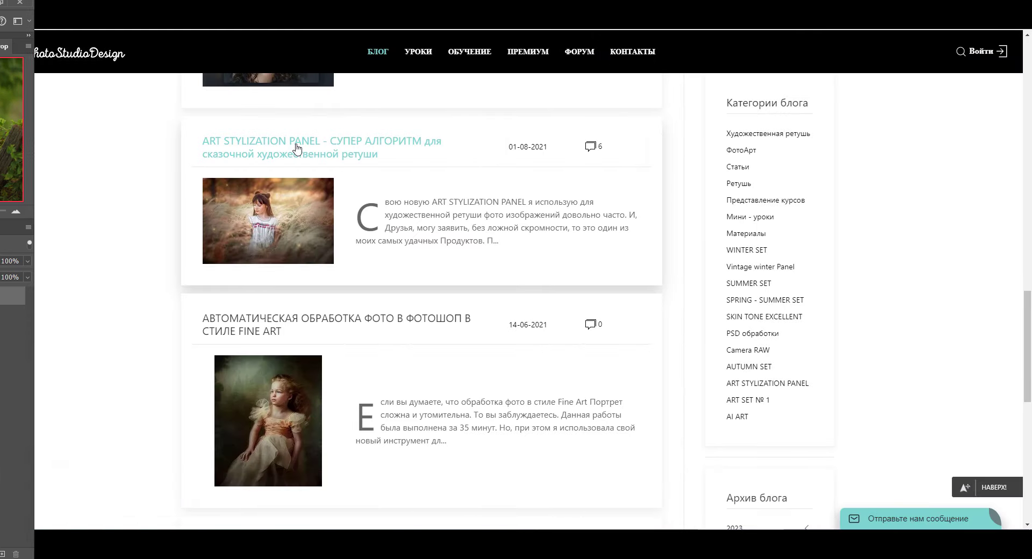
left_click(295, 148)
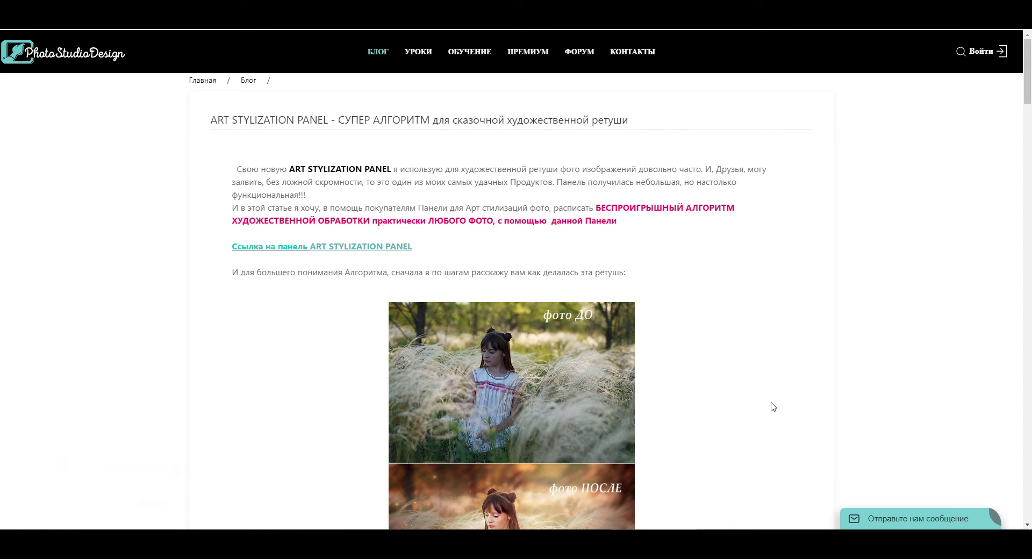
scroll(761, 248, "down", 3)
scroll(770, 285, "down", 7)
scroll(771, 285, "down", 5)
scroll(769, 285, "down", 5)
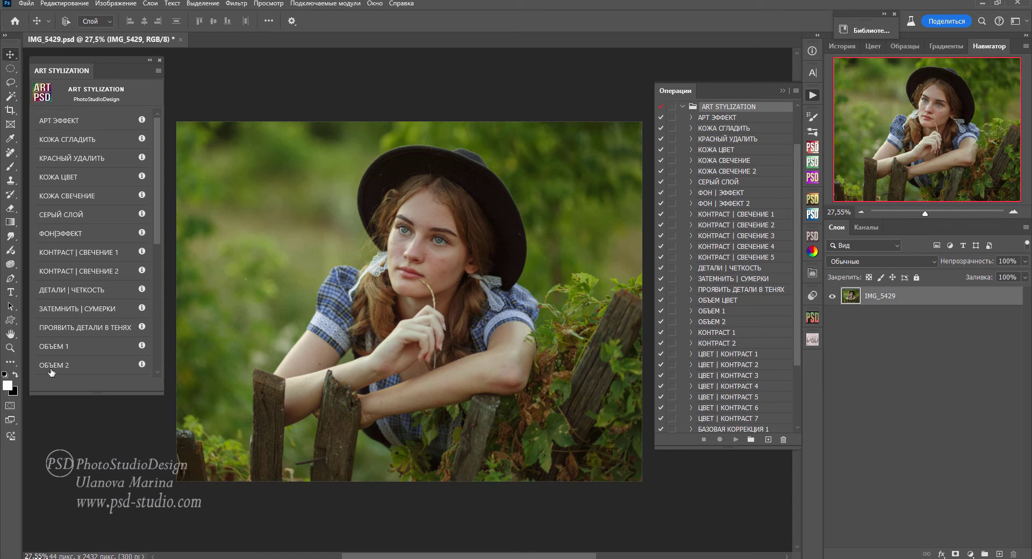
Apply АРТ ЭФФЕКТ from the panel and paint its mask in around the forearm and fence
mouse_move(156, 157)
left_mouse_down()
mouse_move(150, 285)
mouse_move(163, 152)
left_mouse_up()
left_click(59, 120)
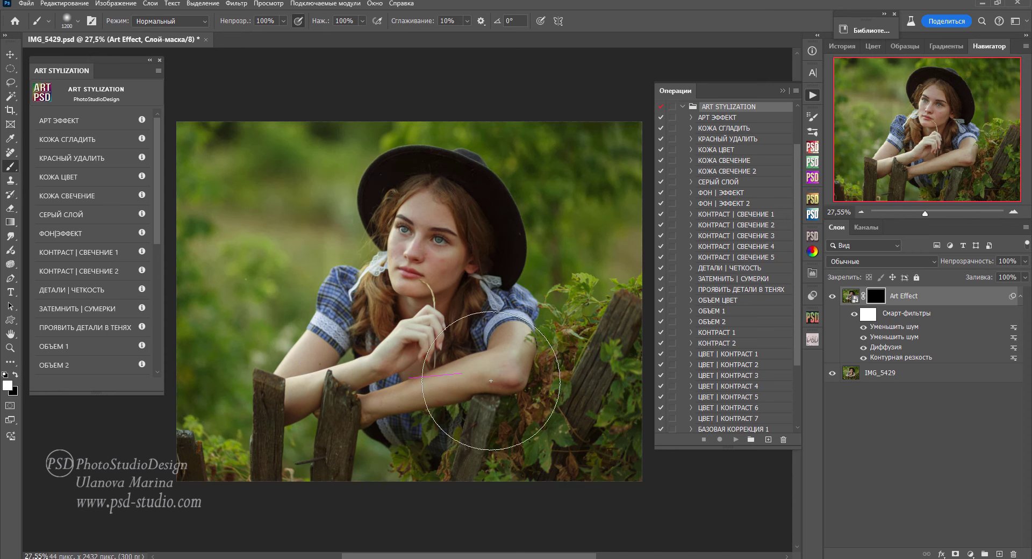
left_click_drag(507, 276, 297, 296)
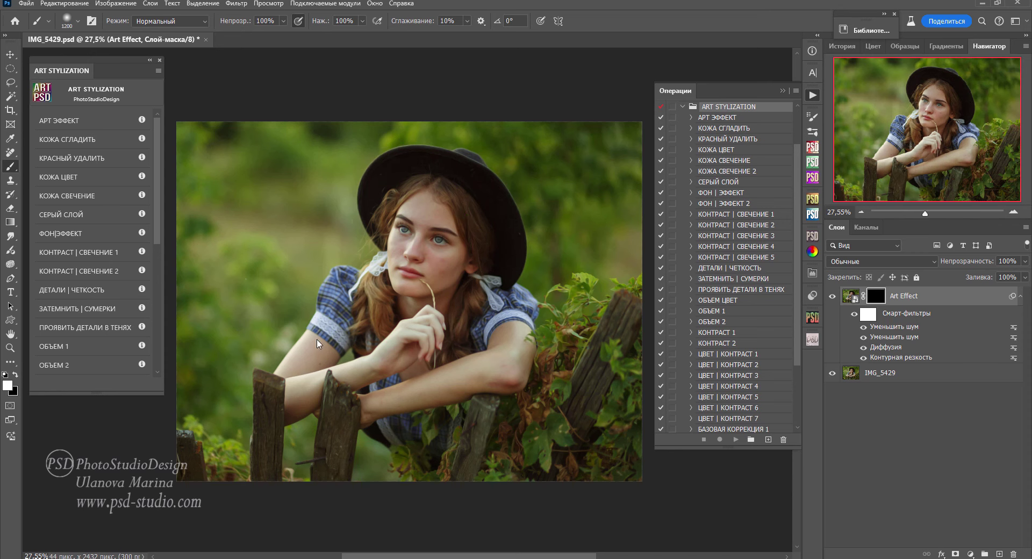
Hide the panel's Art Effect layer, rerun АРТ ЭФФЕКТ as an action, and fill its mask white
key("v")
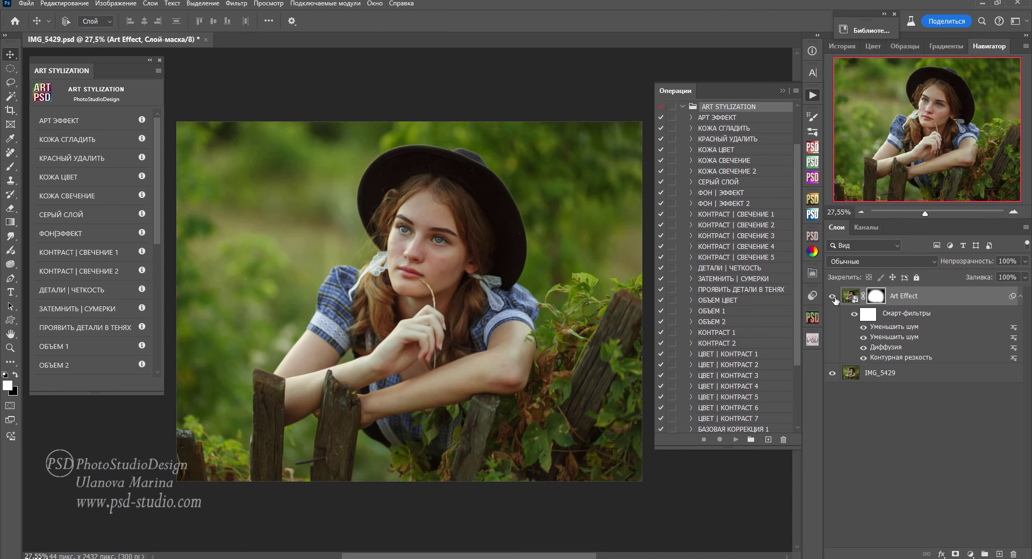
left_click(833, 297)
left_click(1020, 297)
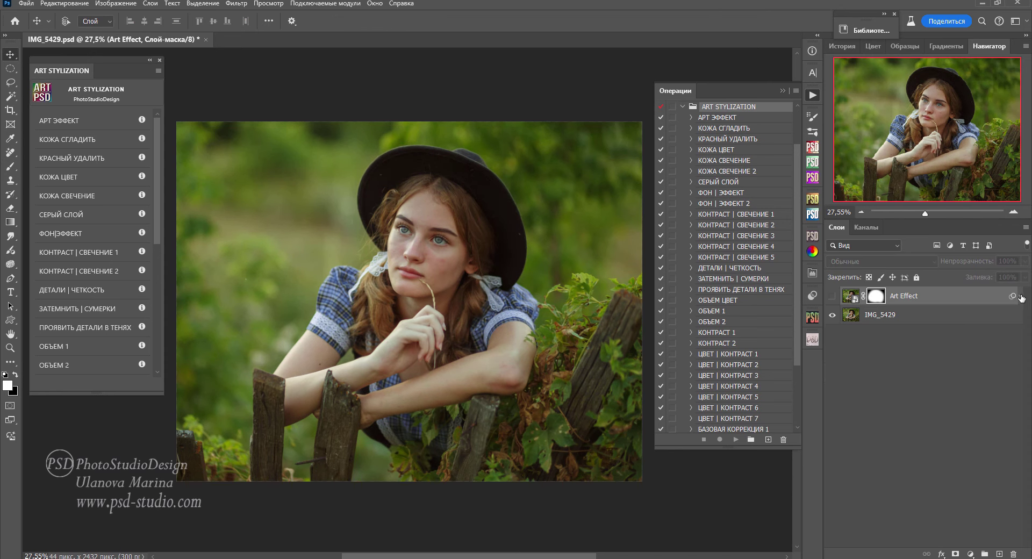
left_click(958, 316)
left_click(715, 117)
left_click(736, 439)
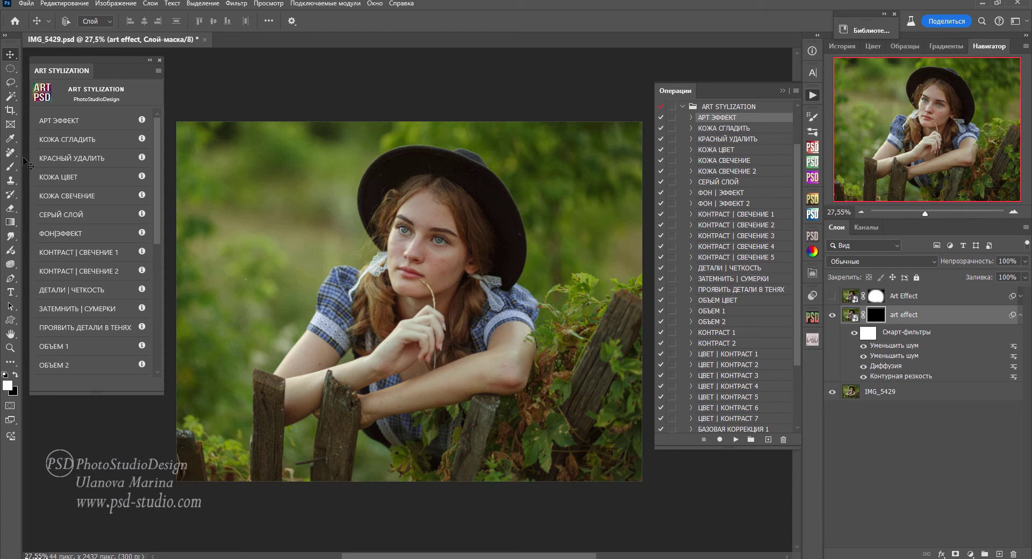
left_click(11, 168)
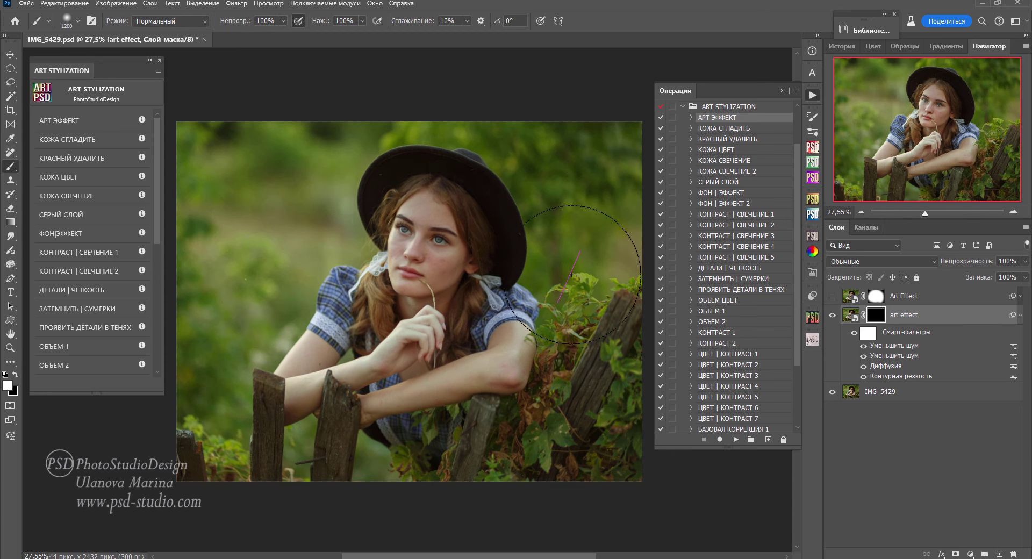
key("ctrl+i")
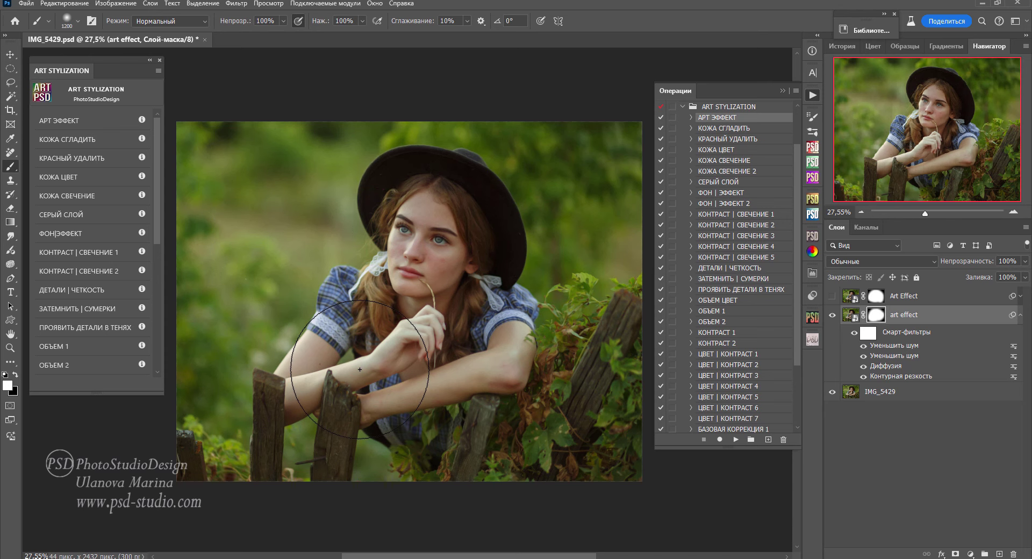
Stamp visible layers separately for the action and panel Art Effect versions
key("v")
key("ctrl+shift+alt+e")
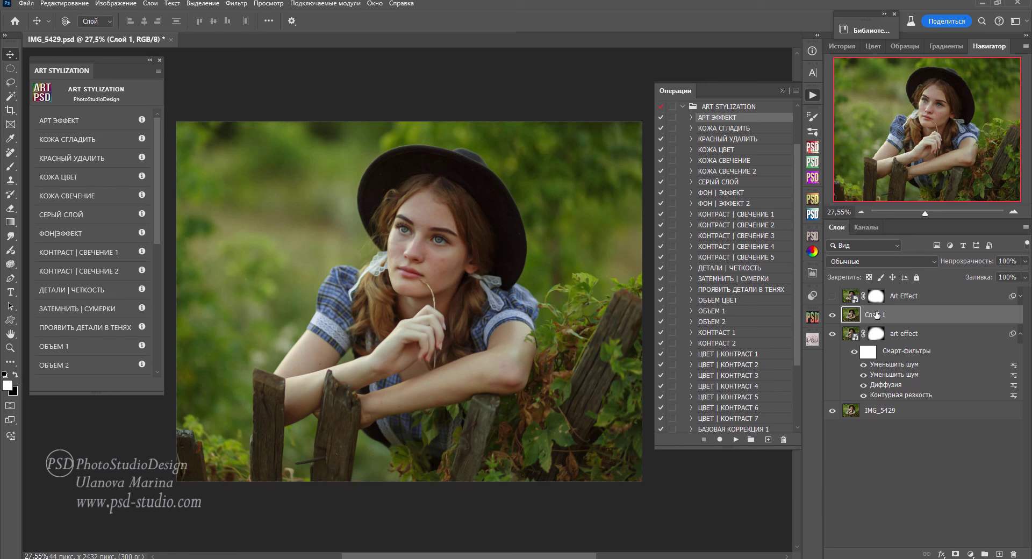
left_click(832, 315)
left_click(834, 334)
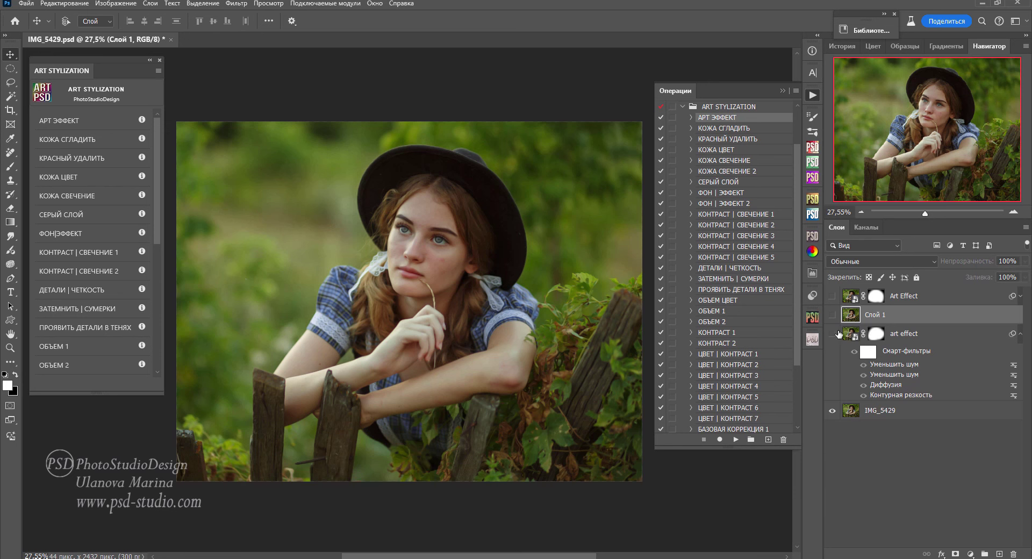
left_click(1020, 334)
left_click(832, 296)
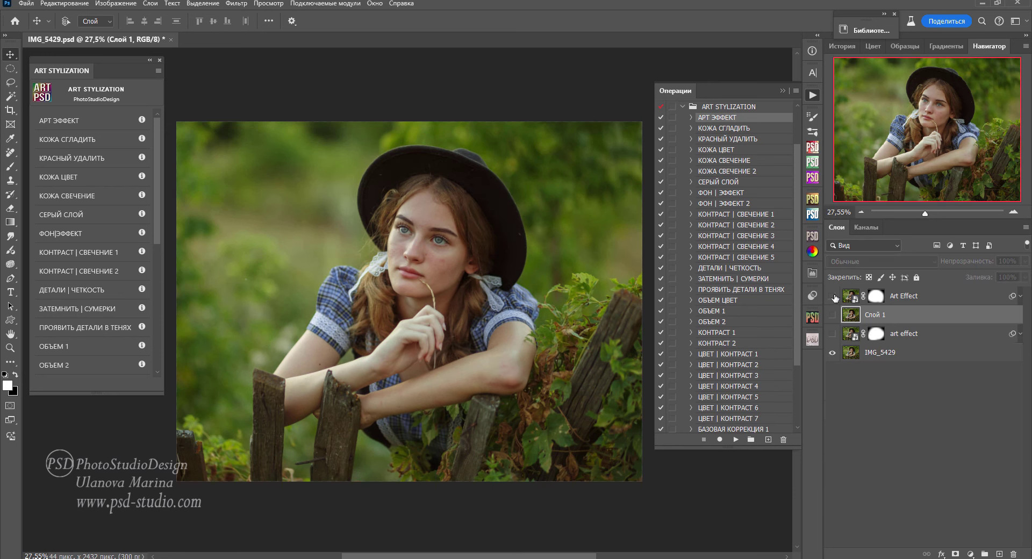
left_click(917, 301)
key("ctrl+shift+alt+e")
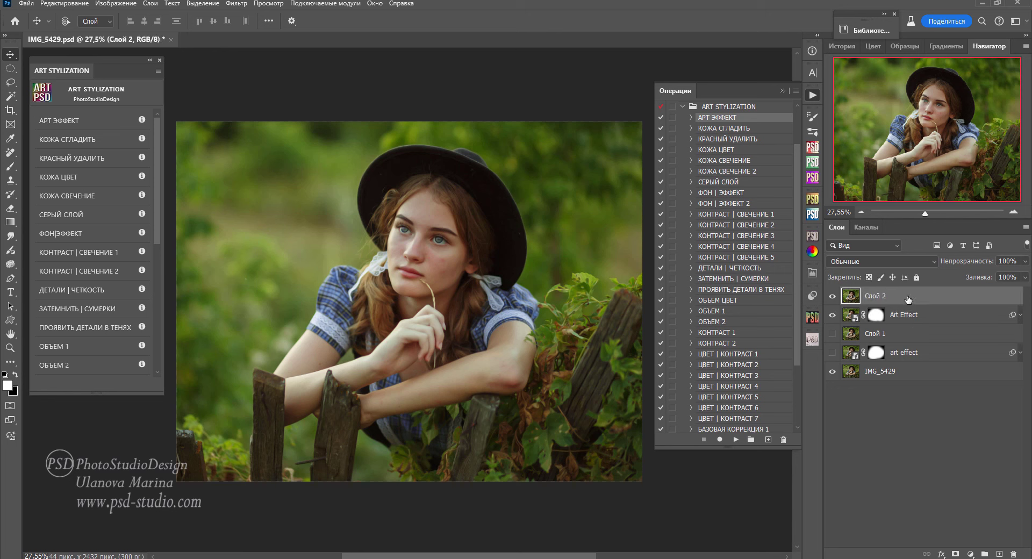
left_click(832, 315)
Toggle the panel result to compare with the action, then delete all effect layers
left_click(835, 299)
left_click(834, 296)
left_click(834, 298)
left_click(834, 297)
left_click(835, 298)
left_click(834, 298)
left_click(834, 298)
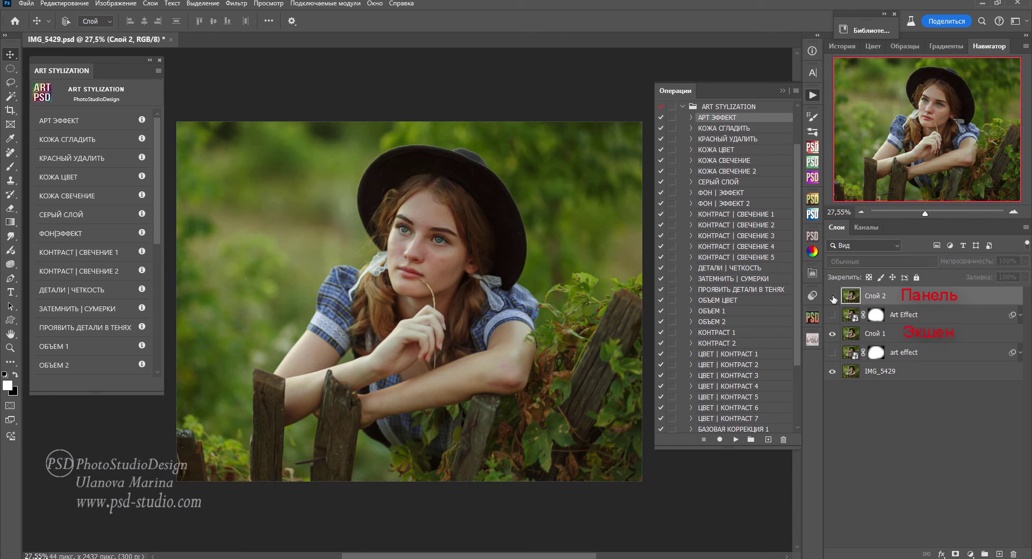
left_click(833, 298)
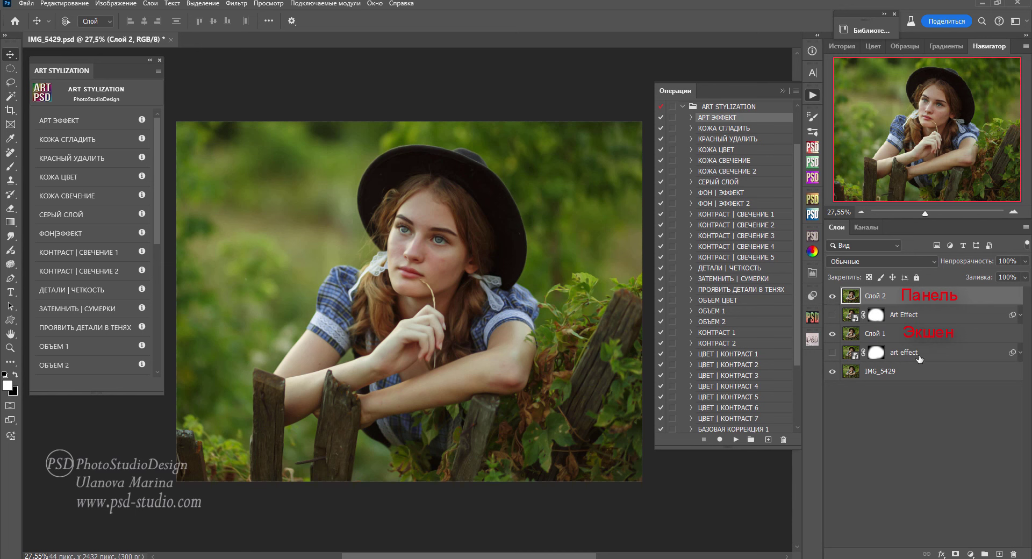
left_click(901, 354, "shift")
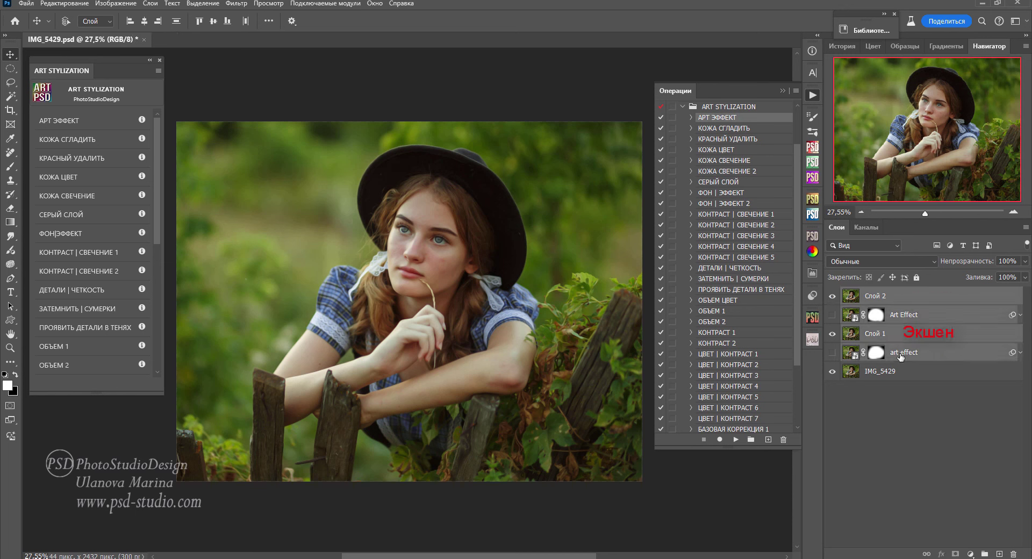
key("Delete")
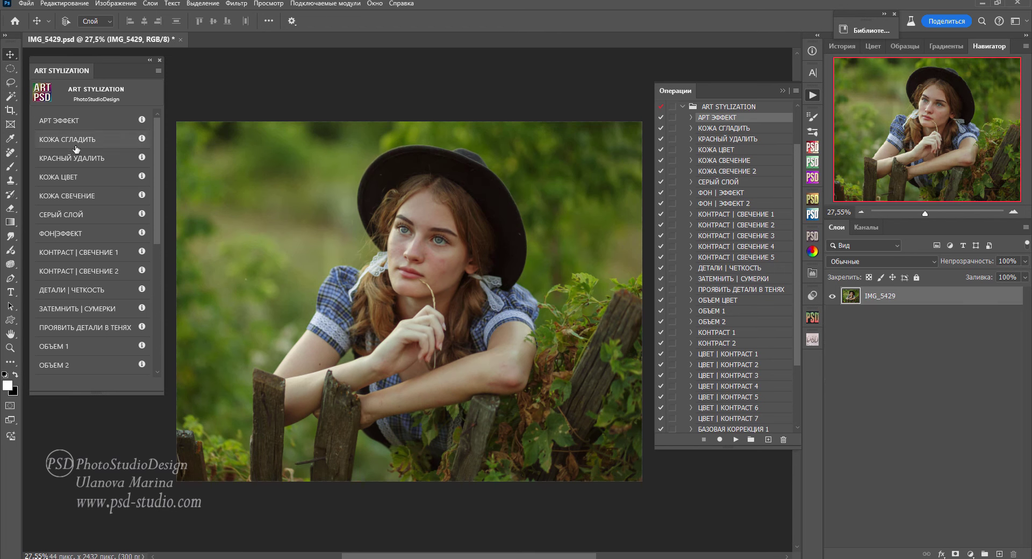
Check the КОЖА СГЛАДИТЬ notes, apply it from the panel, and paint it onto the face
left_click(141, 138)
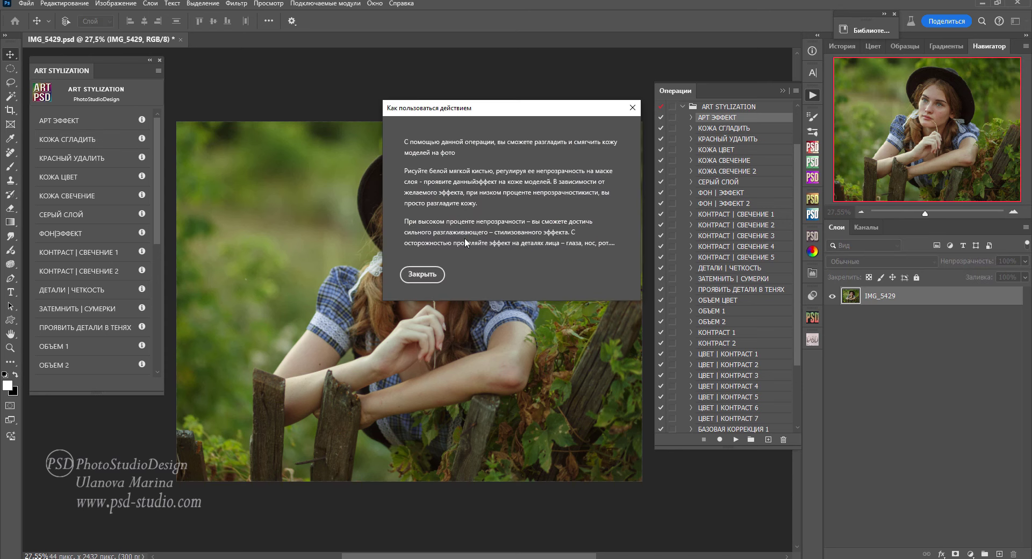
left_click(630, 110)
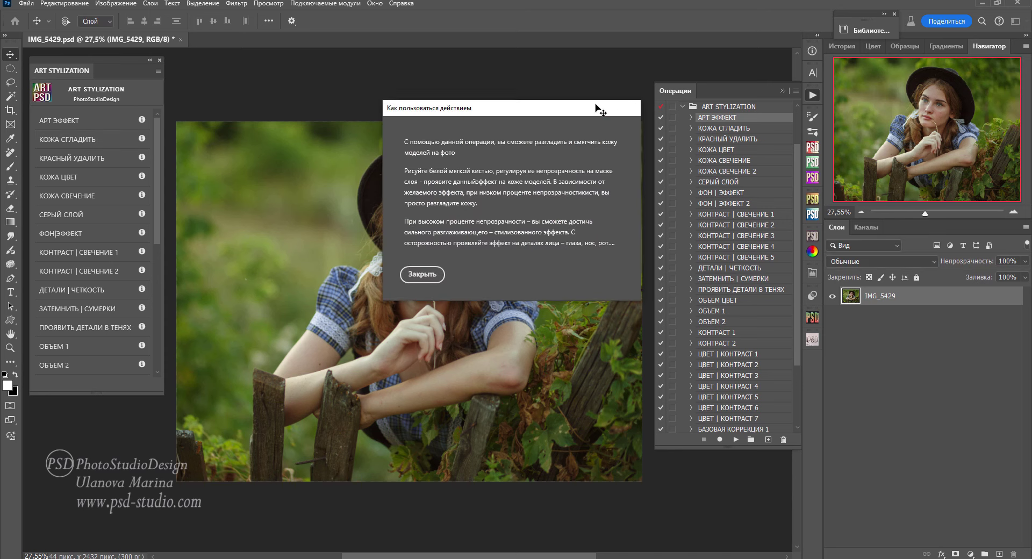
left_click(88, 140)
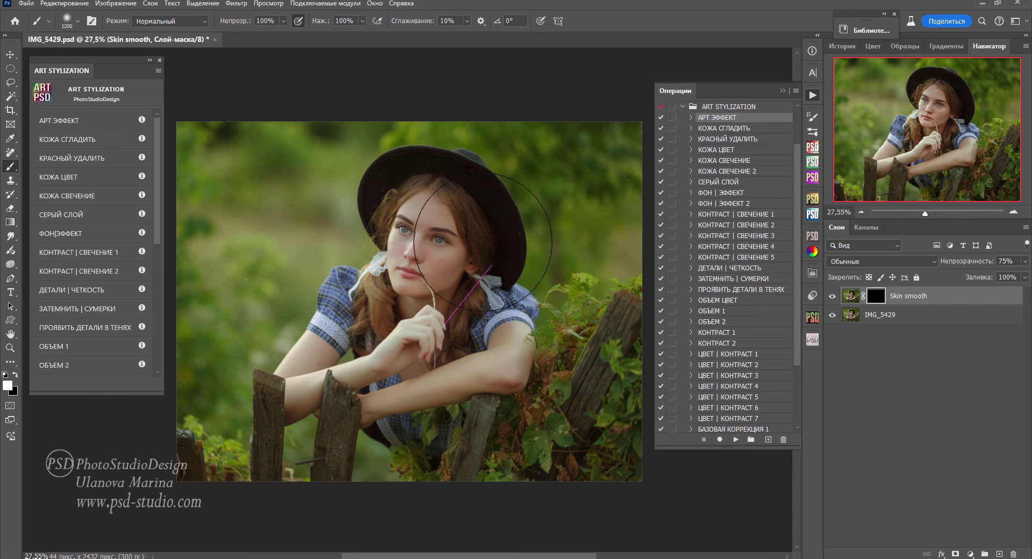
left_click_drag(450, 263, 349, 301)
key("v")
Run the skin smoothing action on IMG_5429 and paint its mask over the face
left_click(833, 296)
left_click(890, 317)
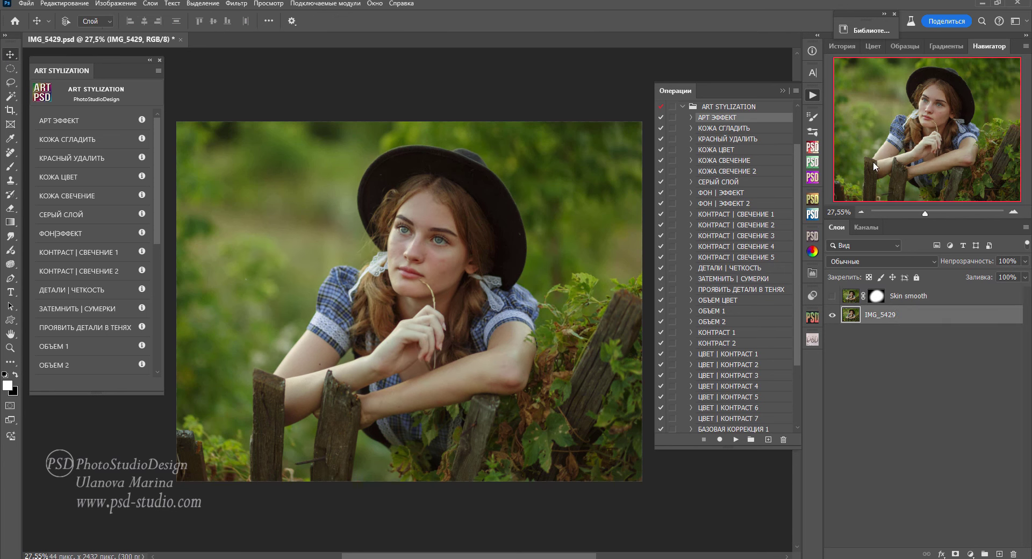
left_click(731, 129)
left_click(736, 439)
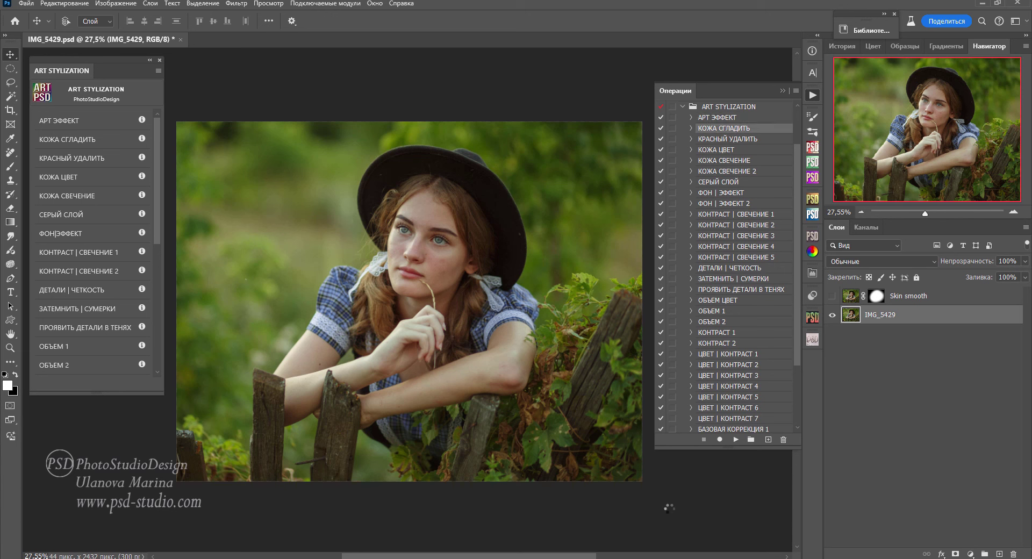
left_click(11, 166)
mouse_move(364, 272)
left_mouse_down()
mouse_move(500, 322)
mouse_move(366, 237)
mouse_move(430, 242)
left_mouse_up()
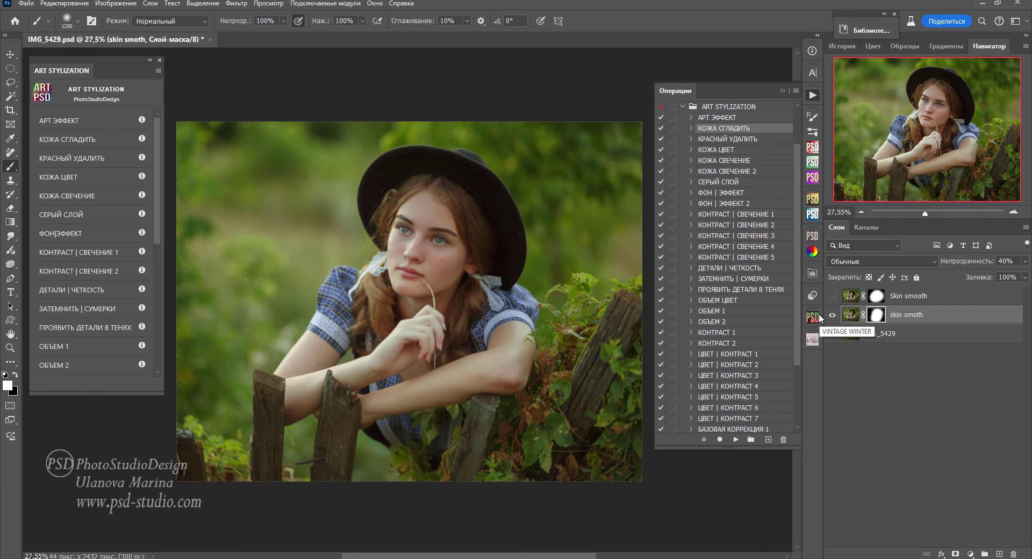
Stamp visible layers separately for the action and panel skin smoothing versions
key("ctrl+shift+alt+e")
left_click(832, 334)
left_click(832, 295)
key("ctrl+shift+alt+e")
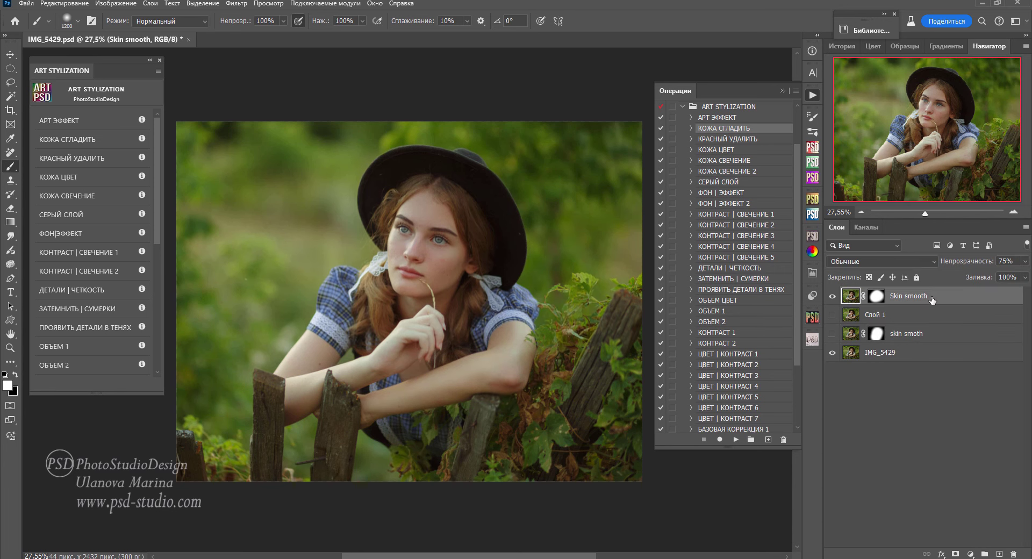
left_click(832, 315)
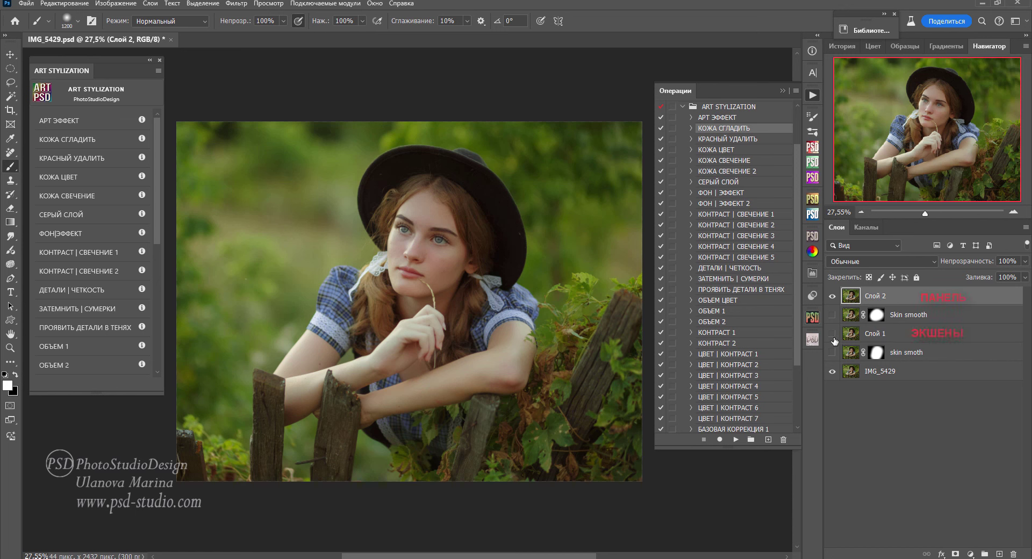
Toggle the panel smoothing result against the action's, then delete the smoothing layers
left_click(832, 333)
left_click(832, 295)
left_click(832, 296)
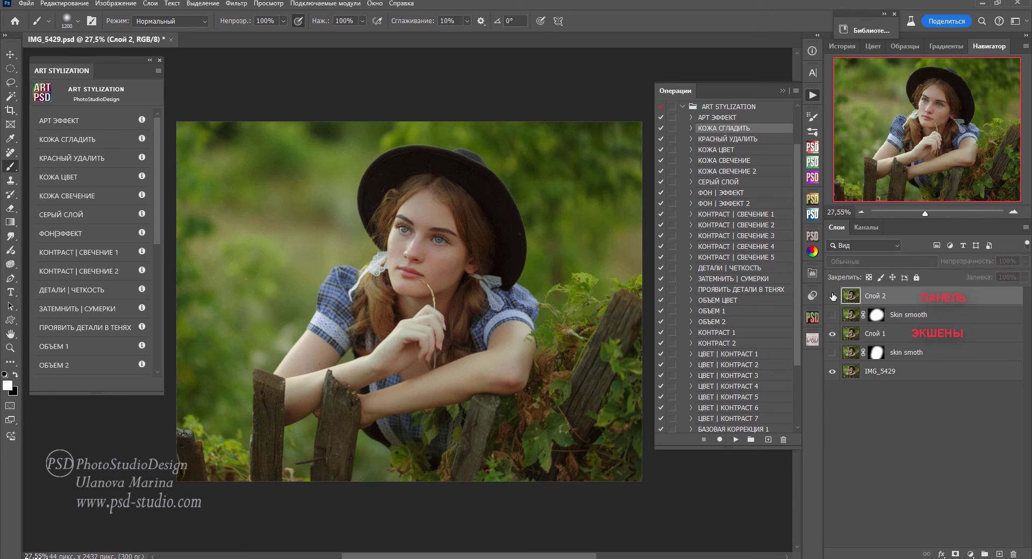
left_click(832, 296)
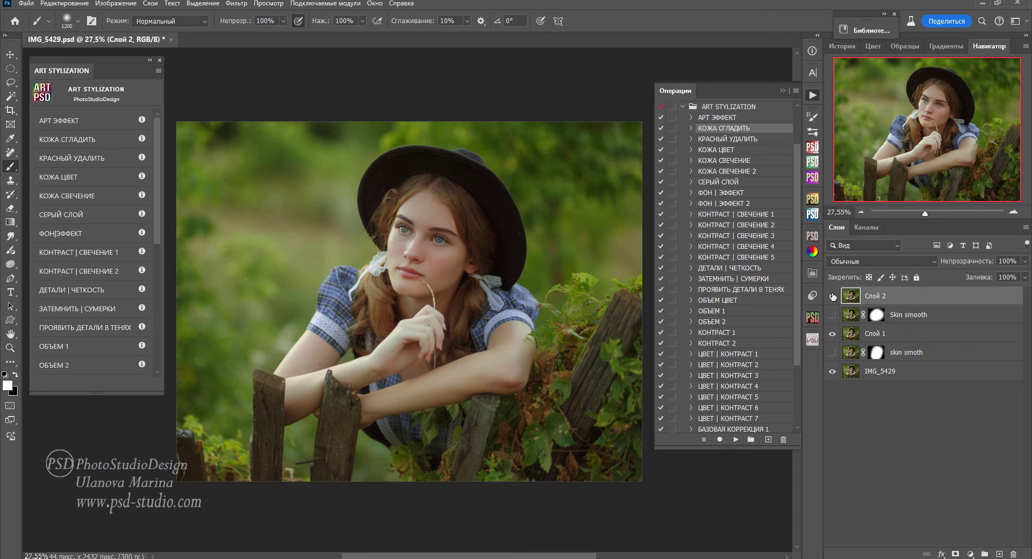
left_click(832, 295)
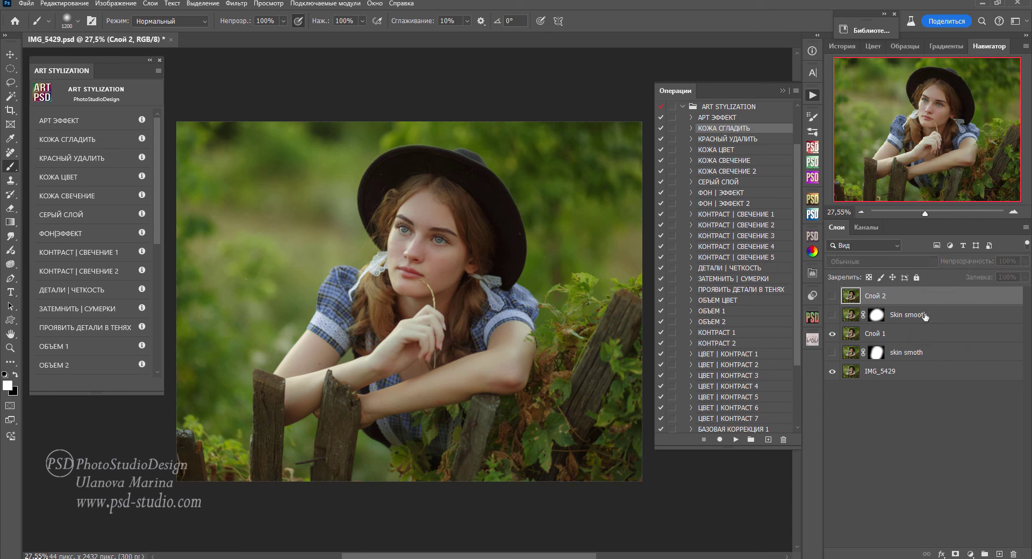
left_click(912, 354, "shift")
key("Delete")
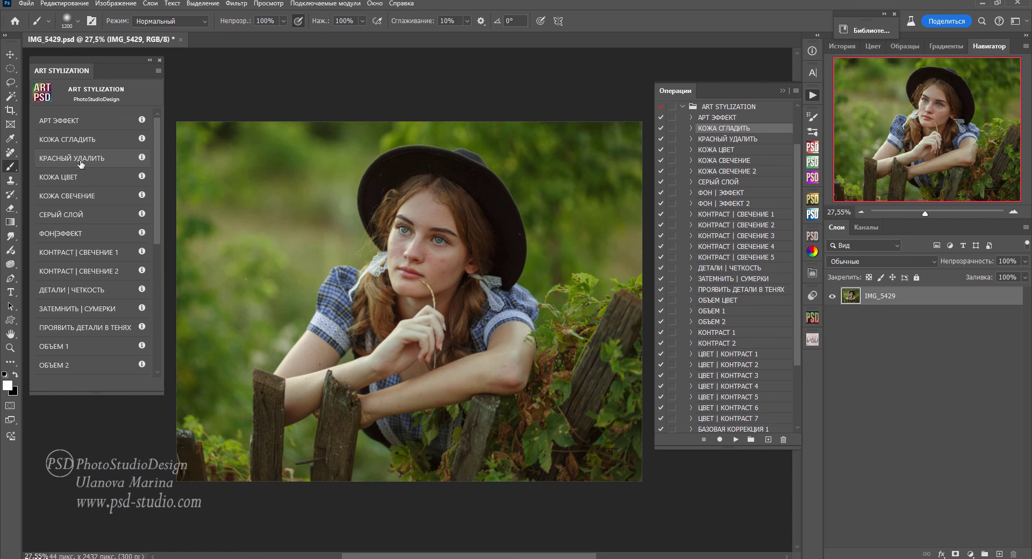
Apply КОЖА СВЕЧЕНИЕ via both panel and action, painting the glow onto face and hands
left_click(93, 196)
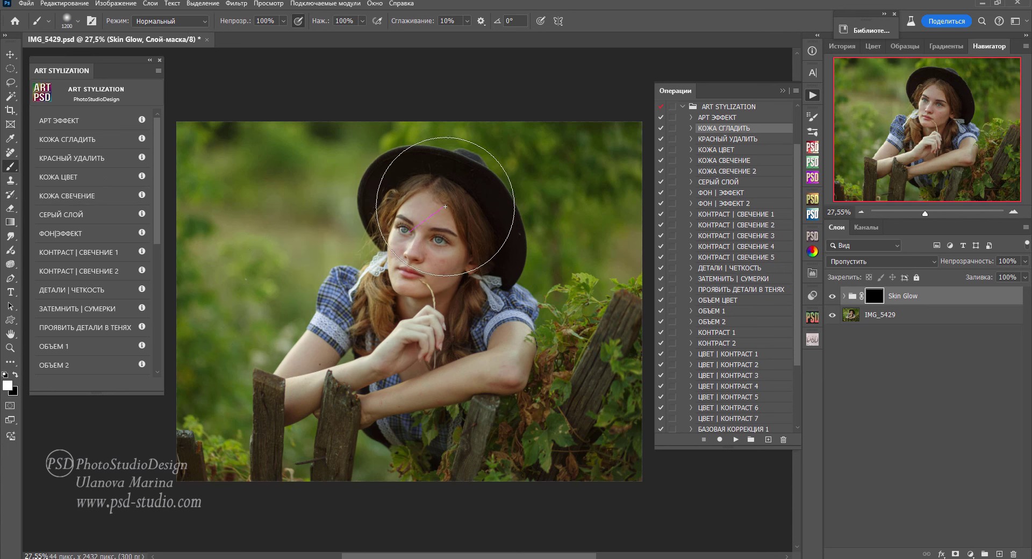
left_click(413, 240)
mouse_move(347, 302)
left_mouse_down()
mouse_move(428, 228)
mouse_move(443, 279)
mouse_move(299, 302)
left_mouse_up()
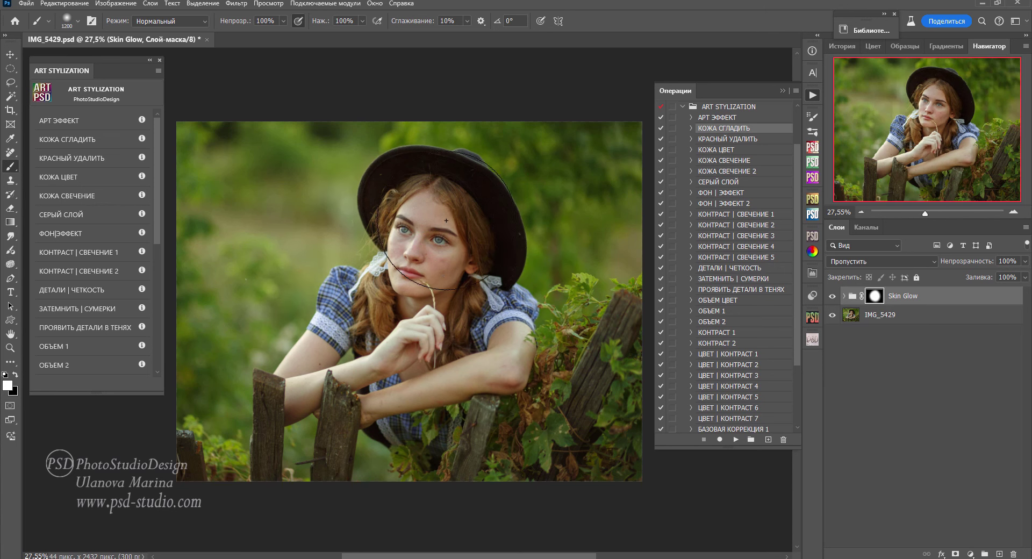
left_click_drag(299, 302, 409, 280)
left_click(833, 297)
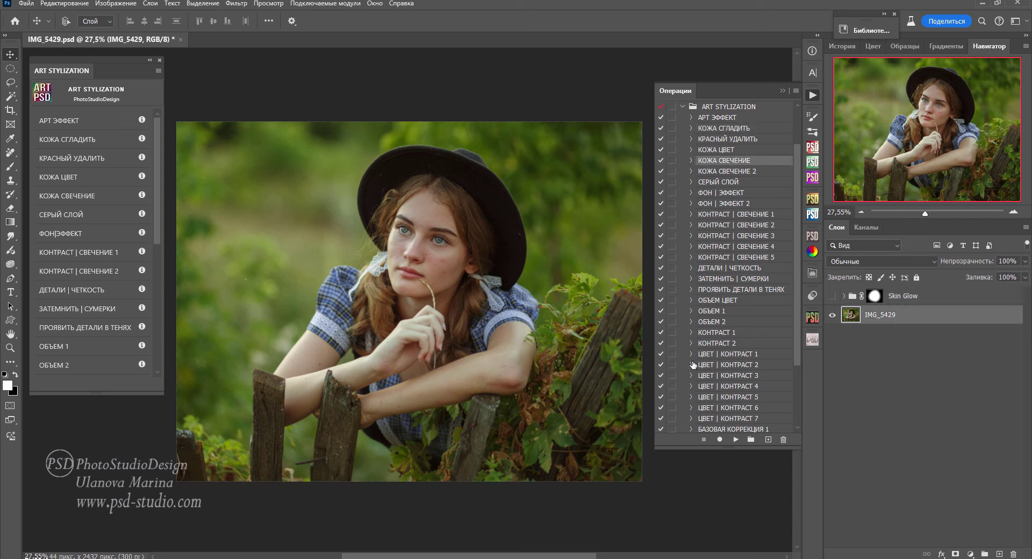
left_click(10, 166)
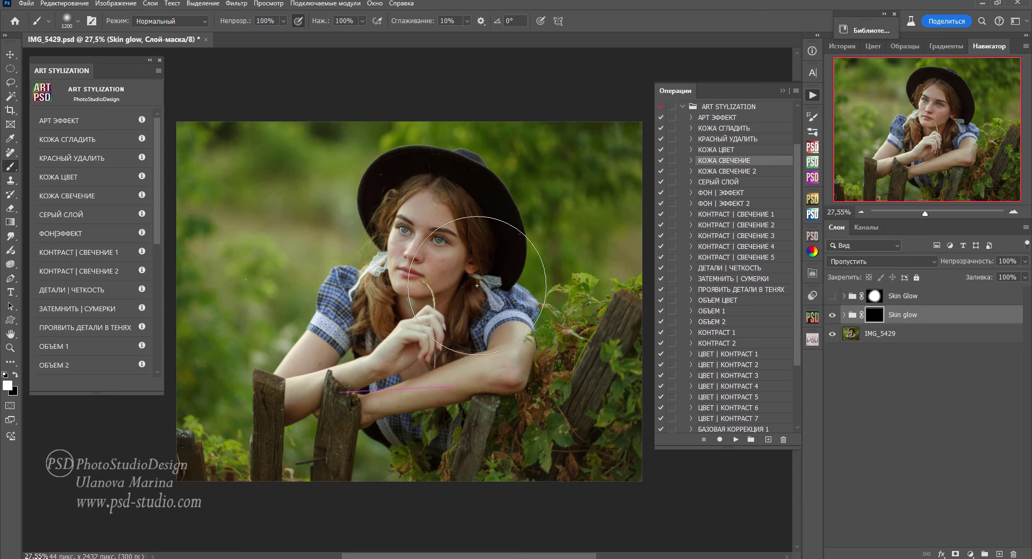
left_click_drag(484, 287, 454, 320)
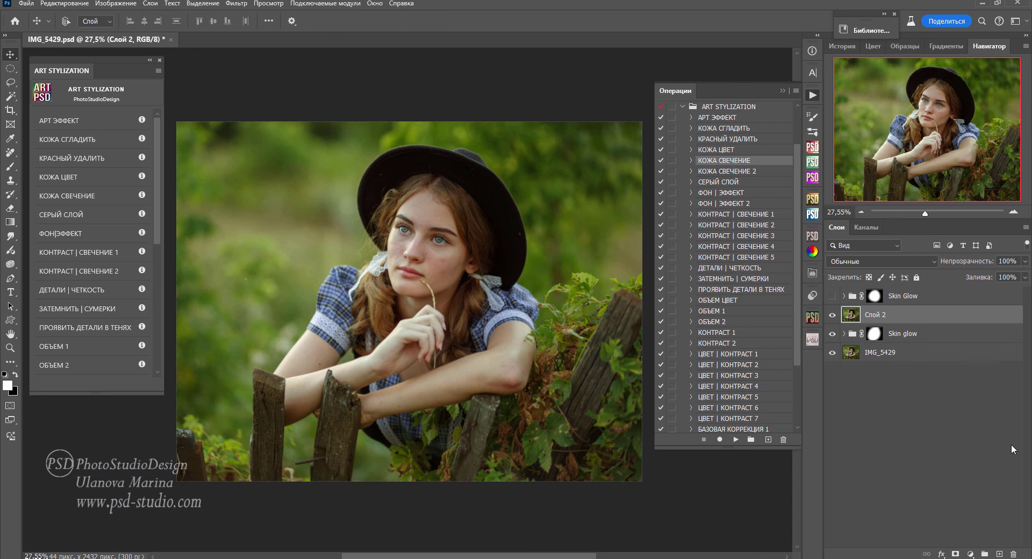
Stamp the panel's Skin Glow result into a new layer beside the action's Слой 2
left_click(832, 334)
left_click(832, 315)
left_click(832, 296)
left_click(912, 295)
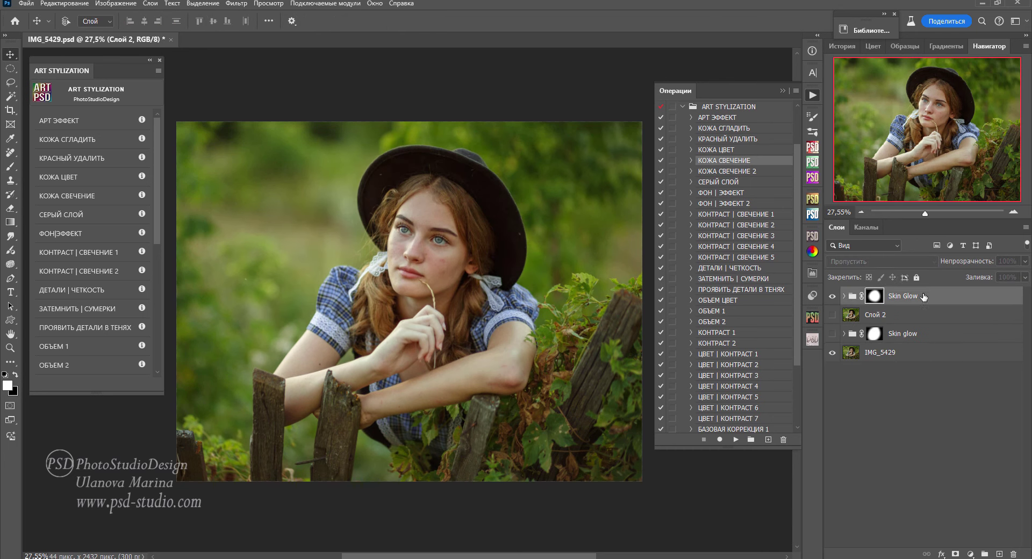
key("ctrl+shift+alt+e")
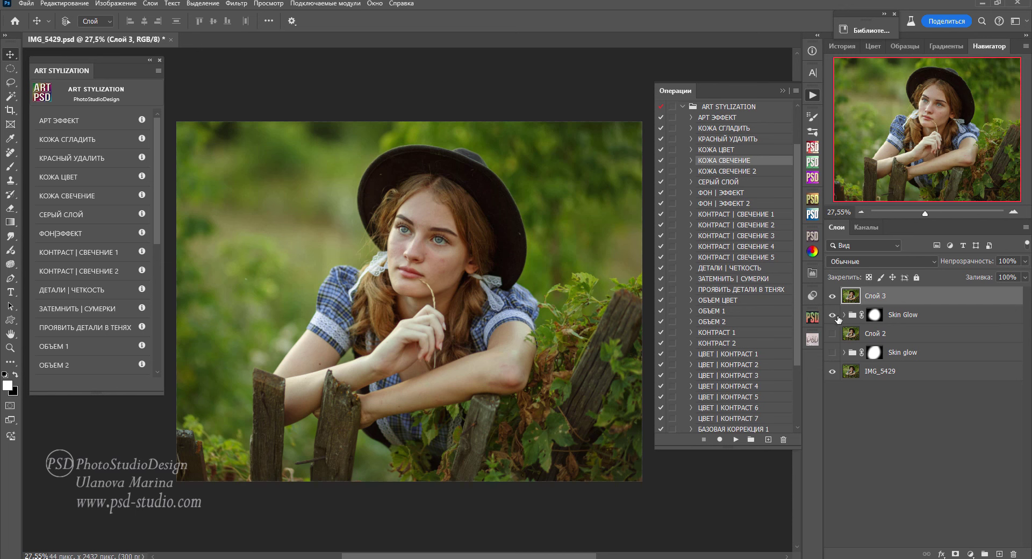
left_click(835, 334)
Toggle the top glow result on and off to compare panel and action versions
left_click(834, 296)
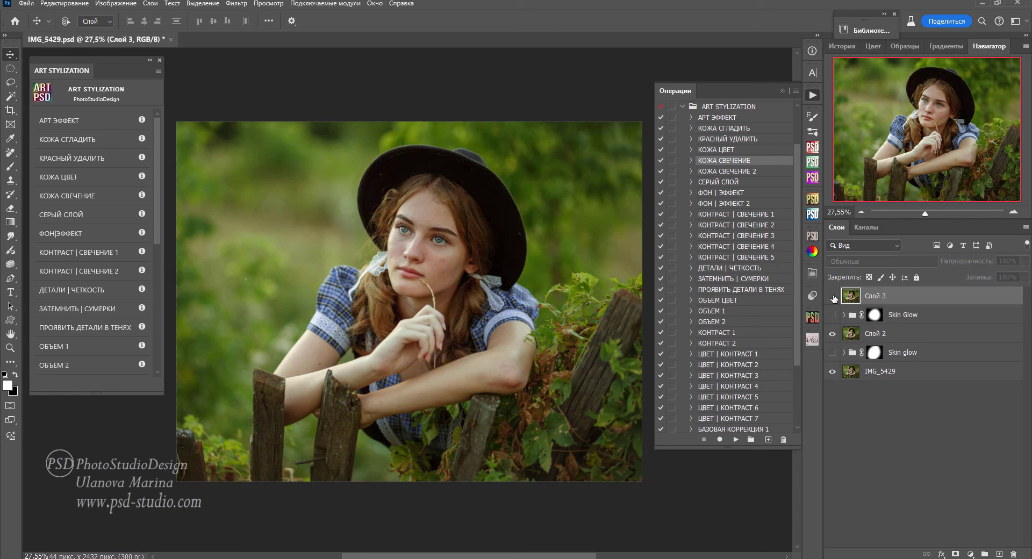
left_click(833, 297)
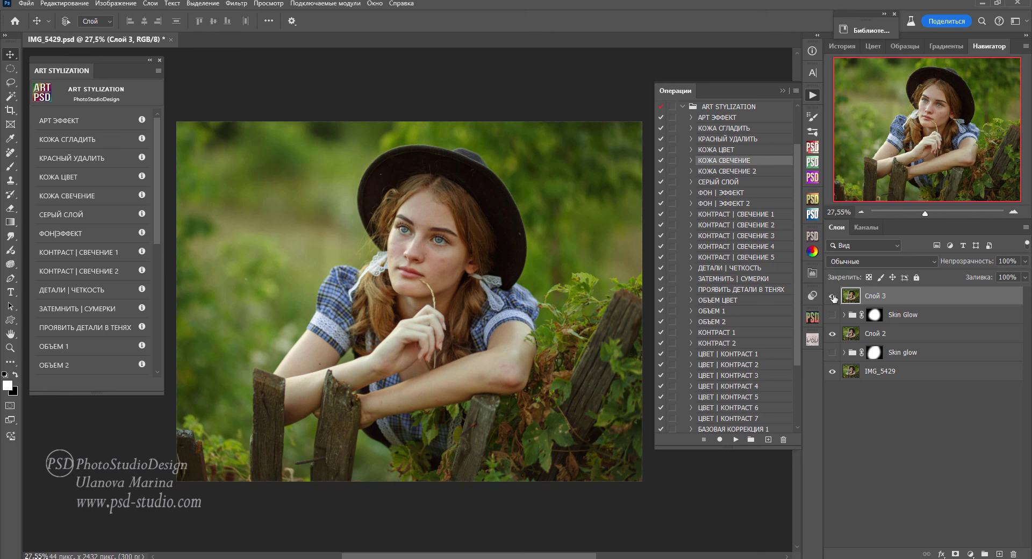
left_click(833, 296)
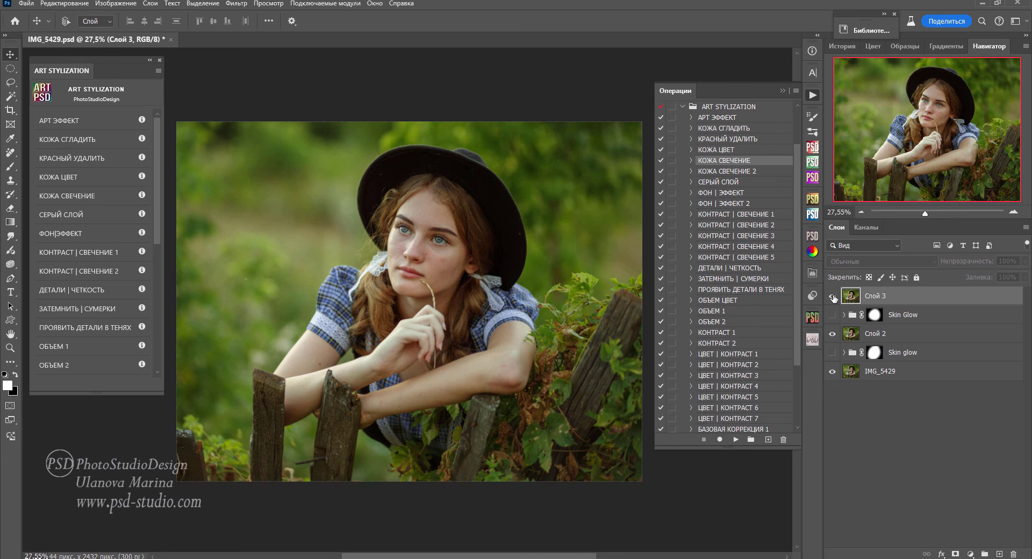
left_click(833, 297)
left_click(833, 296)
left_click(833, 296)
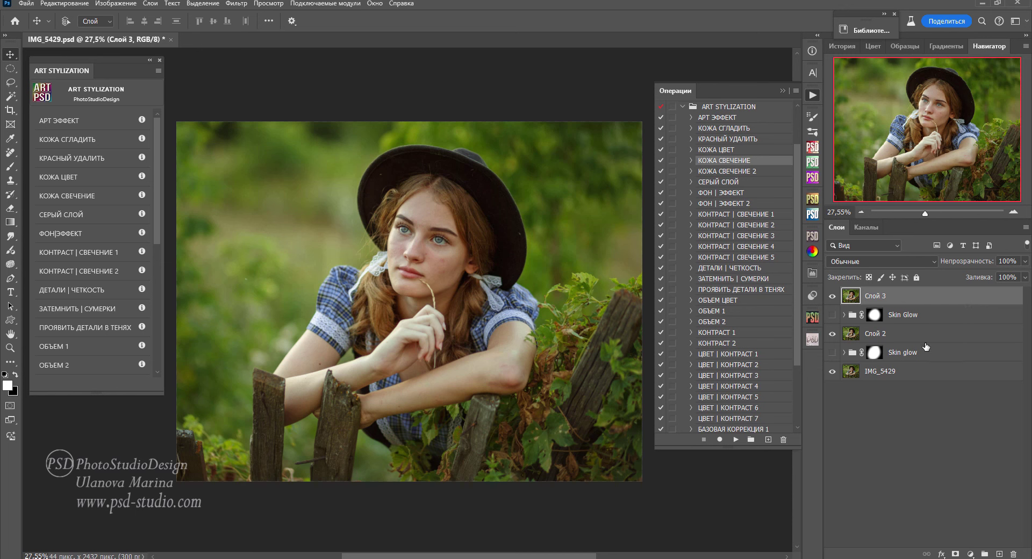
left_click(833, 296)
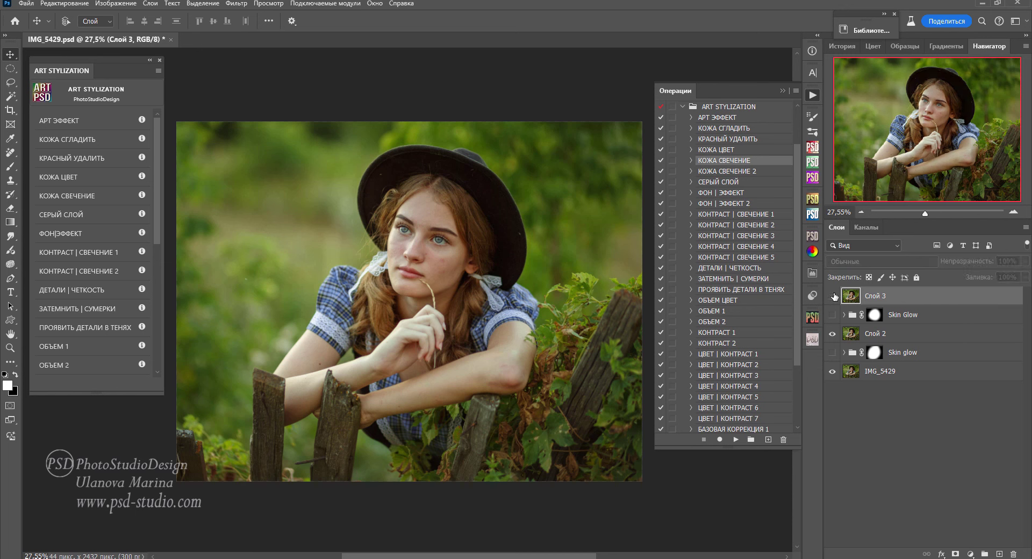
left_click(834, 296)
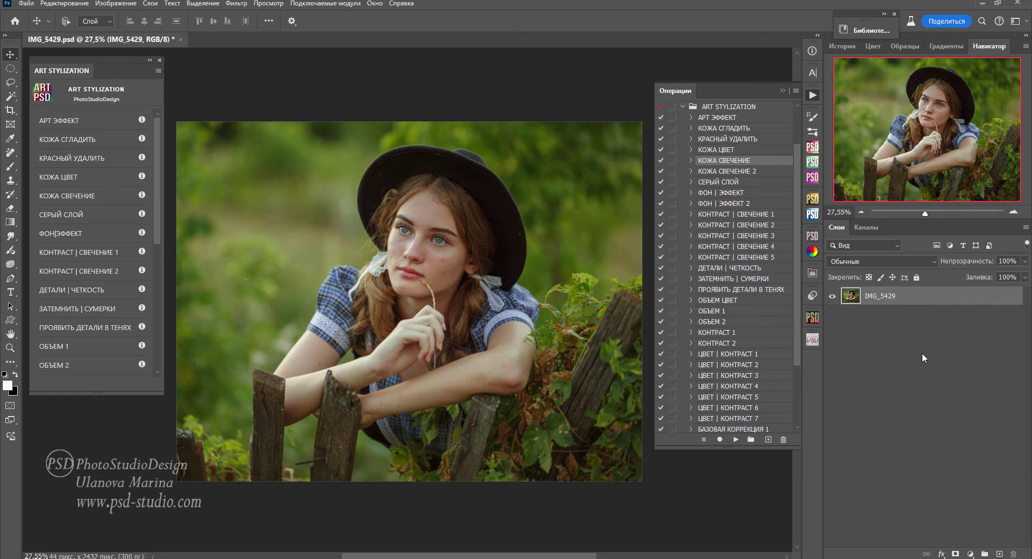
left_click(86, 252)
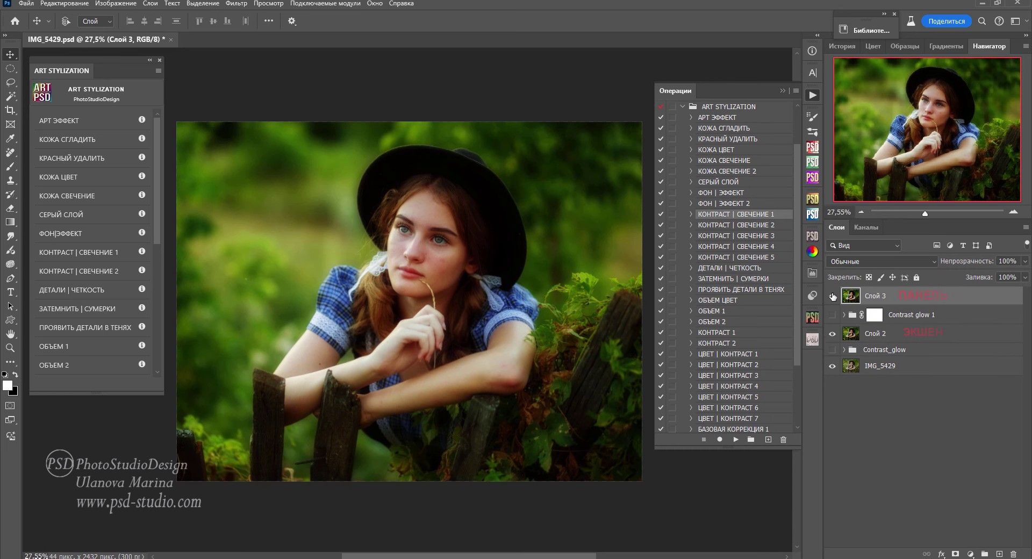
left_click(832, 295)
left_click(833, 297)
left_click(833, 296)
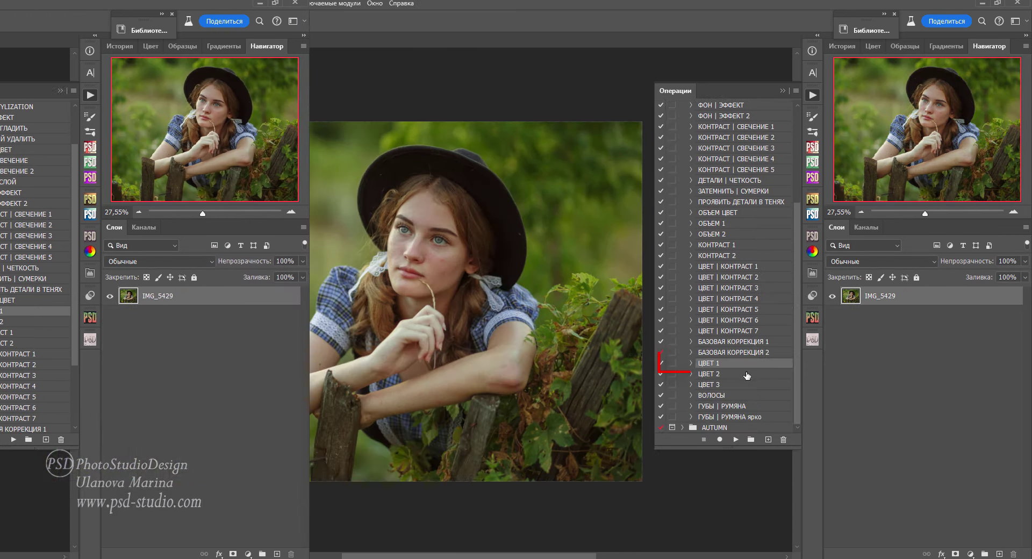
left_click(734, 439)
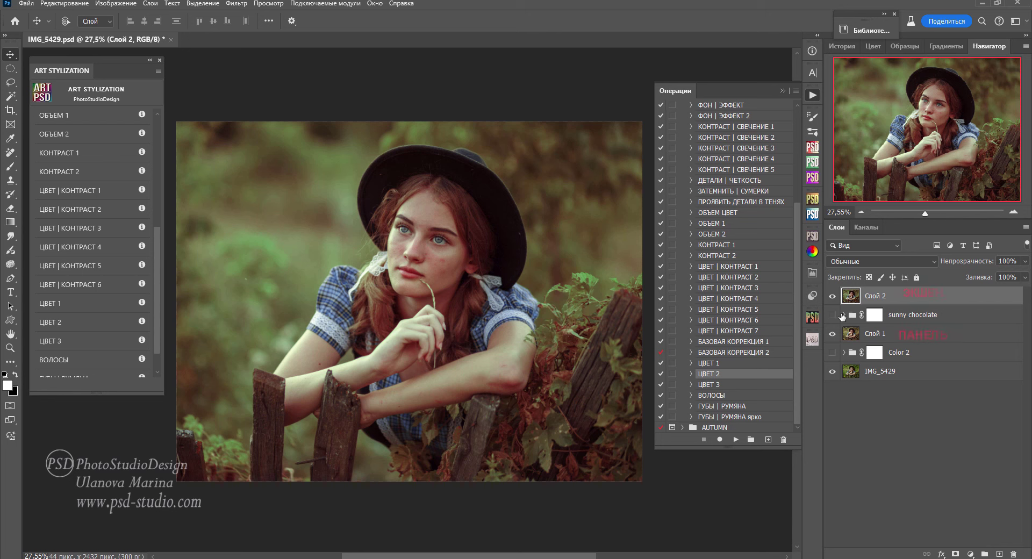
left_click(833, 296)
left_click(832, 297)
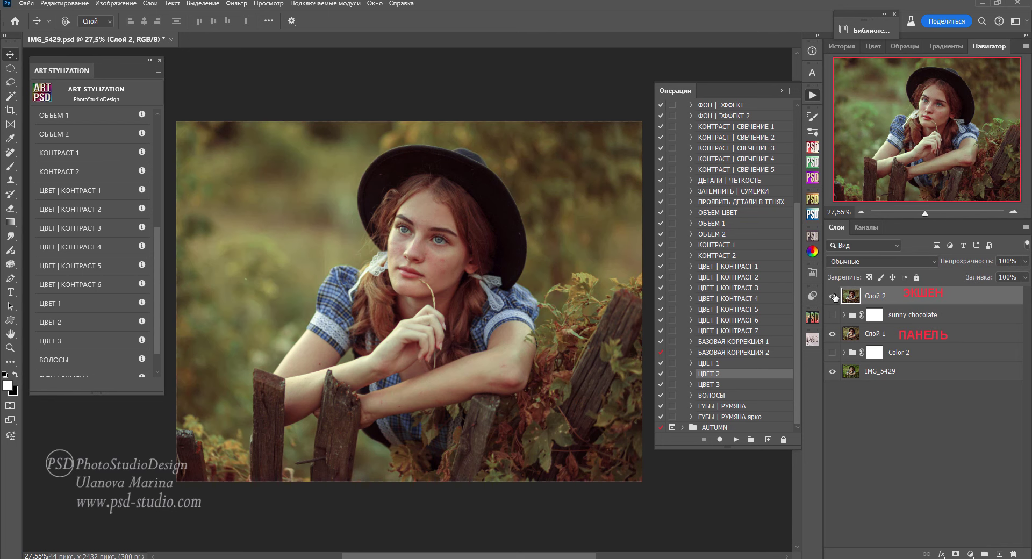
left_click(832, 296)
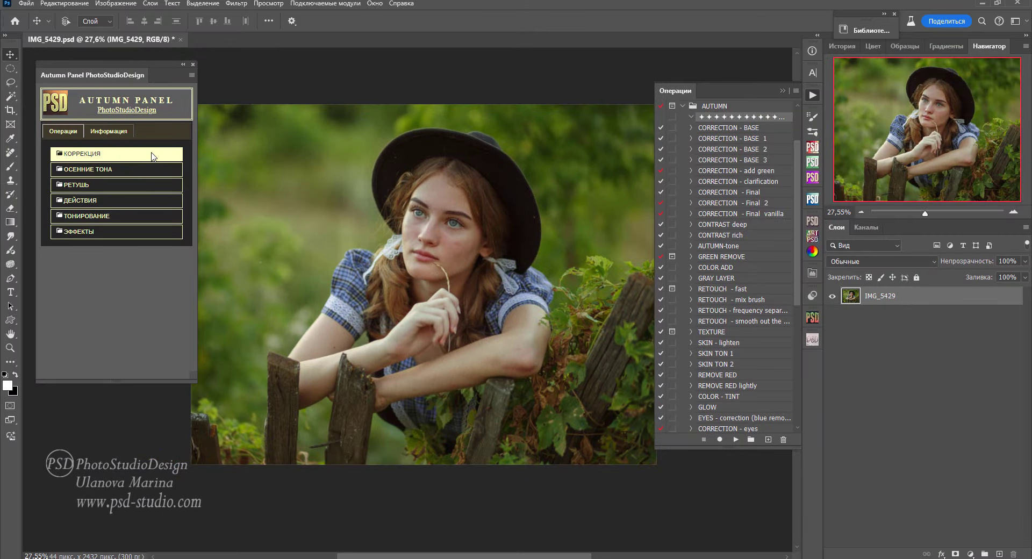
Try БАЗОВАЯ КОРРЕКЦИЯ 1 from the КОРРЕКЦИЯ list, remove it, and reopen the correction actions
left_click(154, 157)
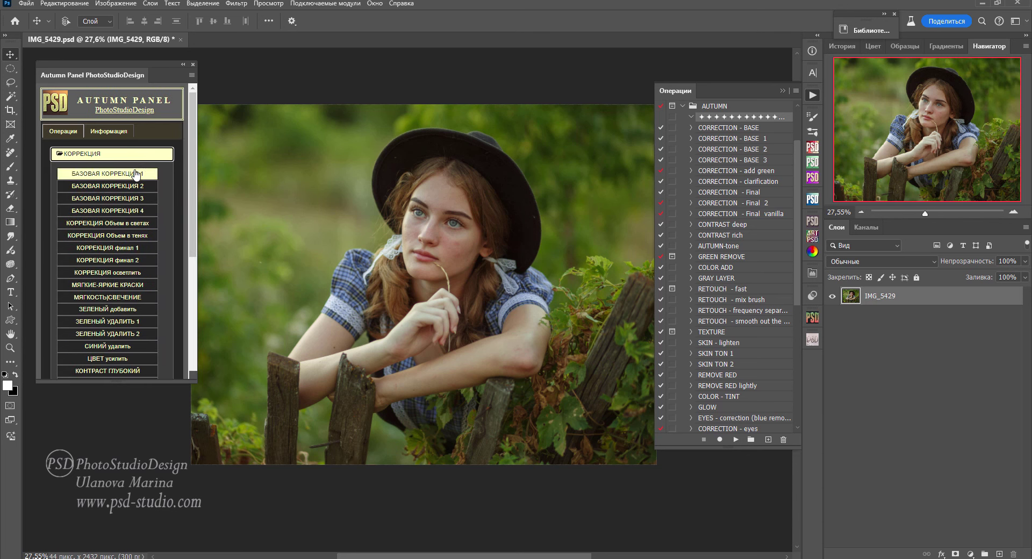
left_click(137, 175)
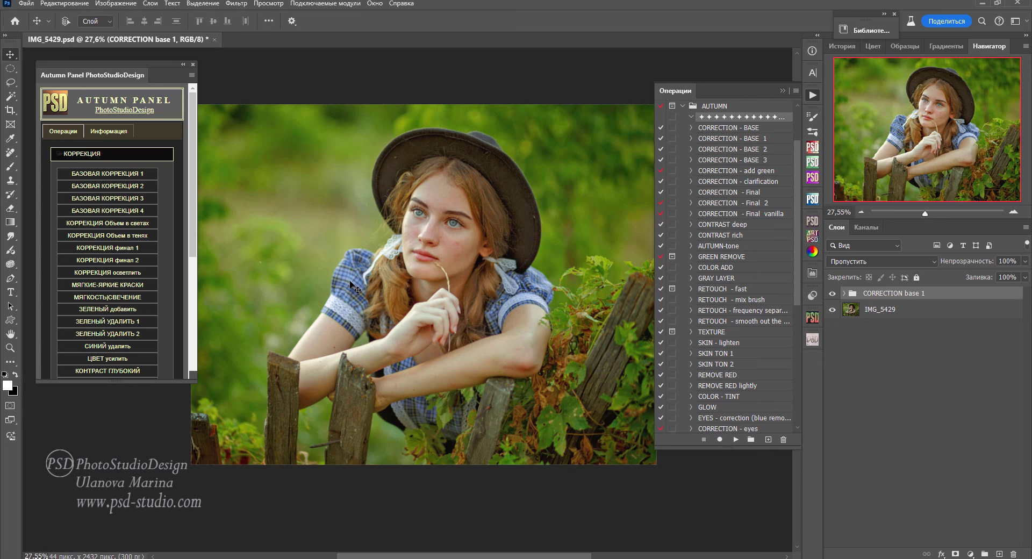
key("Delete")
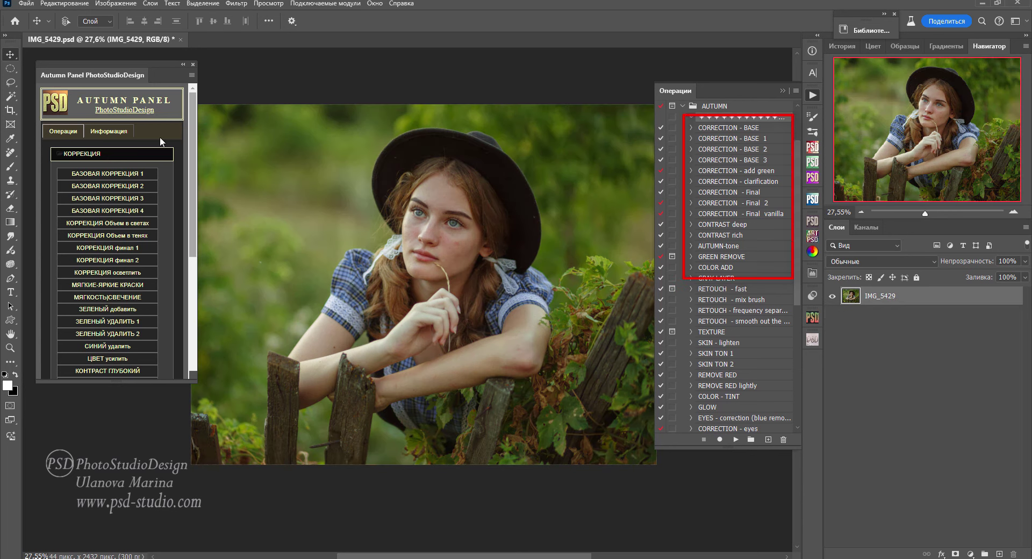
left_click(78, 132)
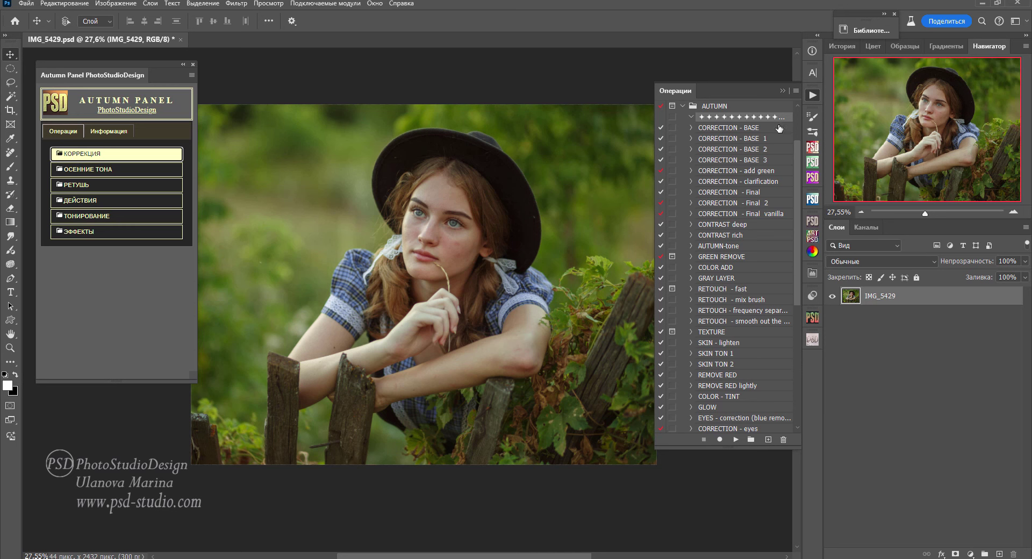
mouse_move(799, 203)
left_mouse_down()
mouse_move(802, 331)
mouse_move(801, 218)
left_mouse_up()
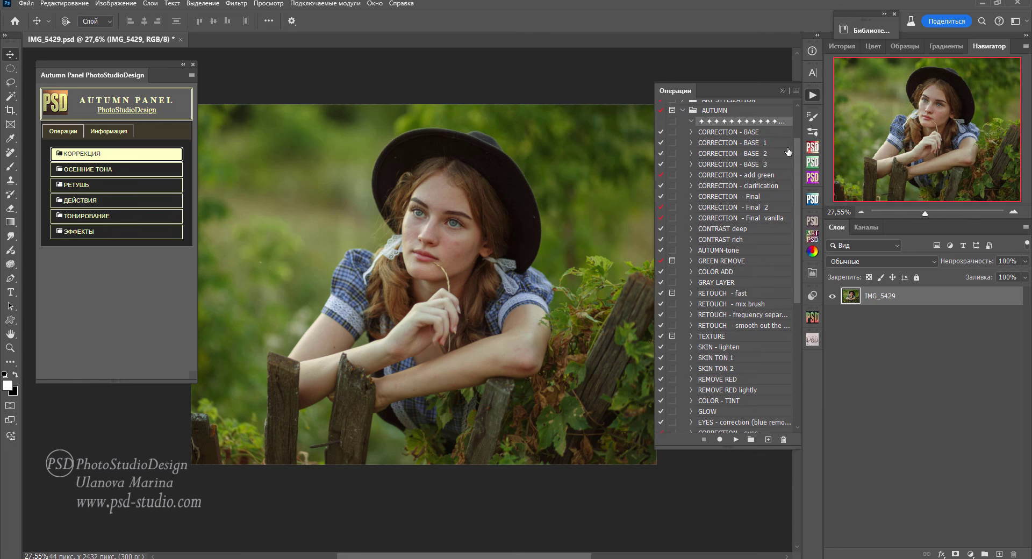
left_click_drag(798, 163, 797, 248)
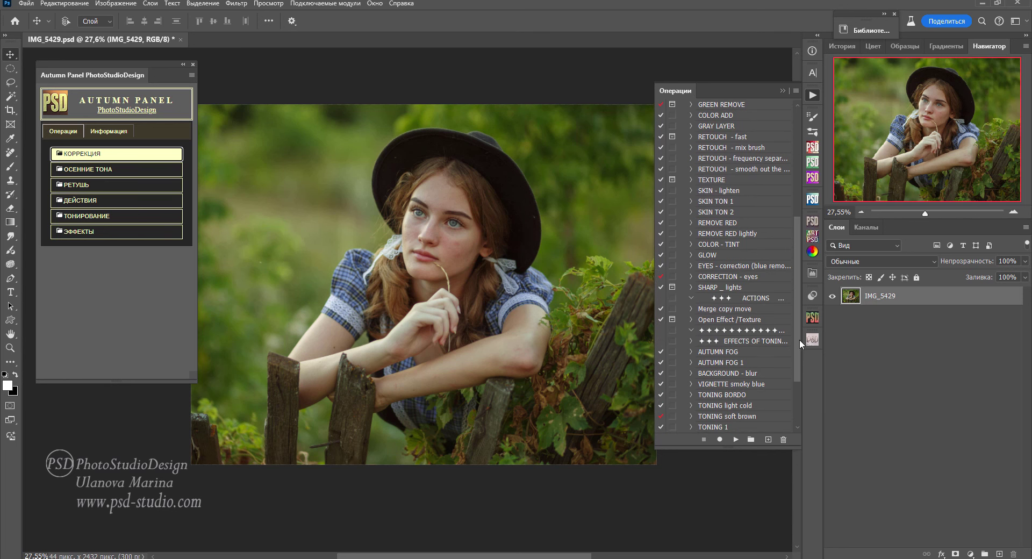
left_click_drag(799, 340, 797, 385)
left_click(101, 154)
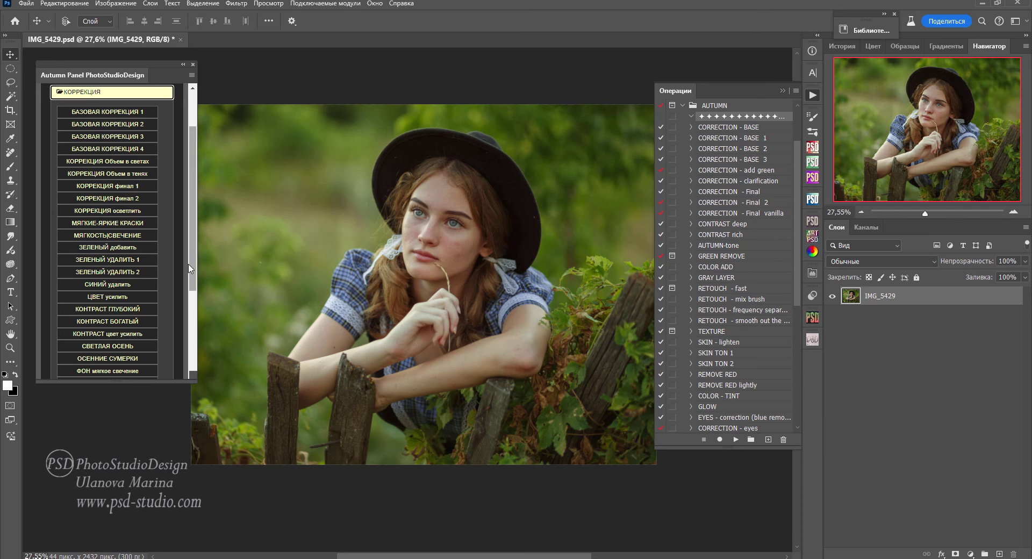
scroll(108, 242, "down", 5)
left_click(127, 295)
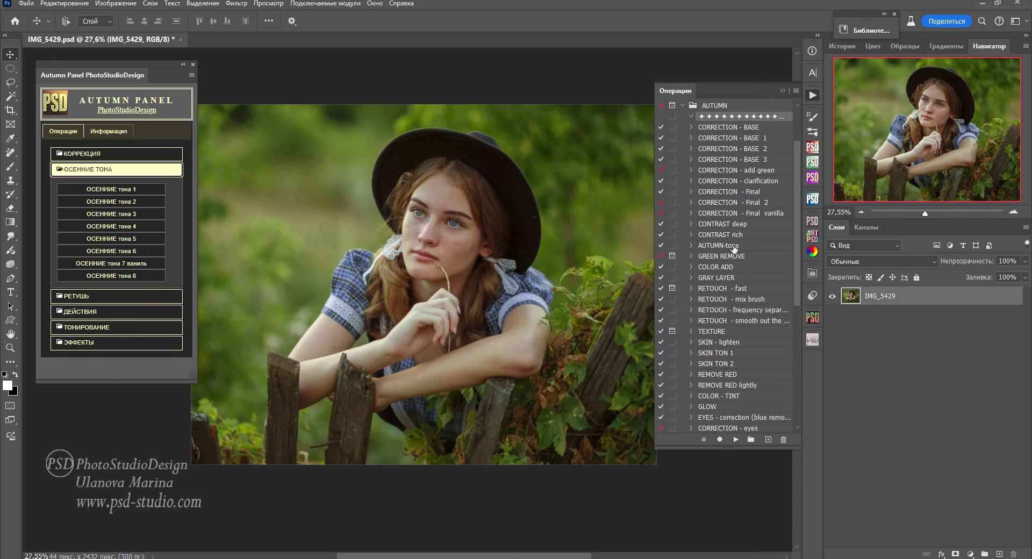
left_click(146, 296)
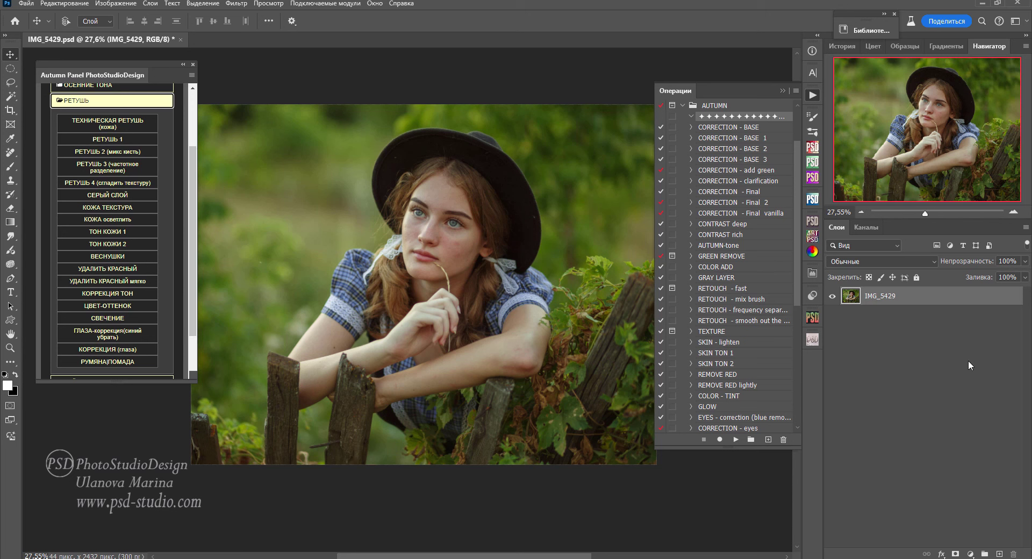
left_click(112, 101)
scroll(799, 347, "down", 4)
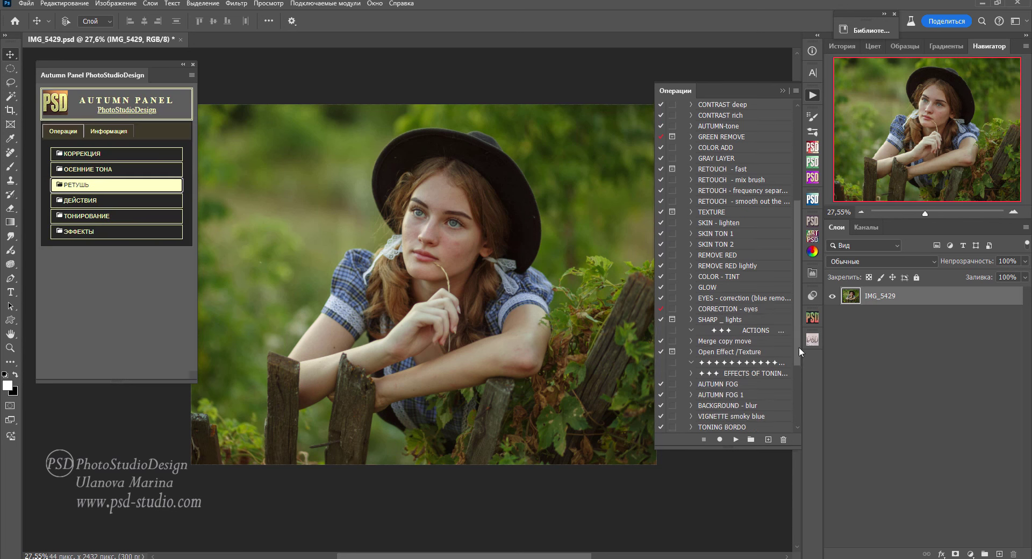
scroll(799, 346, "down", 4)
left_click(116, 215)
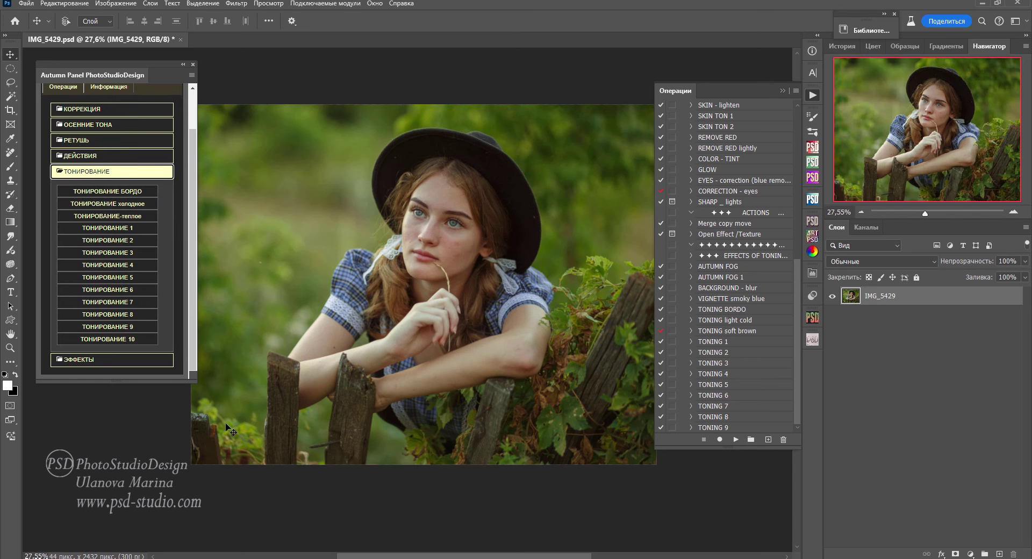
left_click(131, 360)
left_click(117, 153)
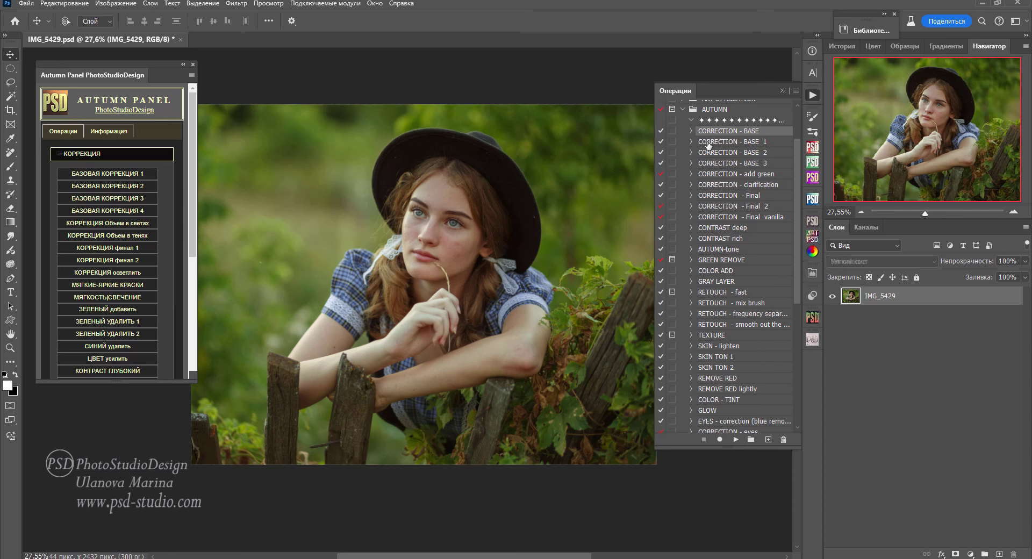
left_click(116, 3)
left_click(134, 103)
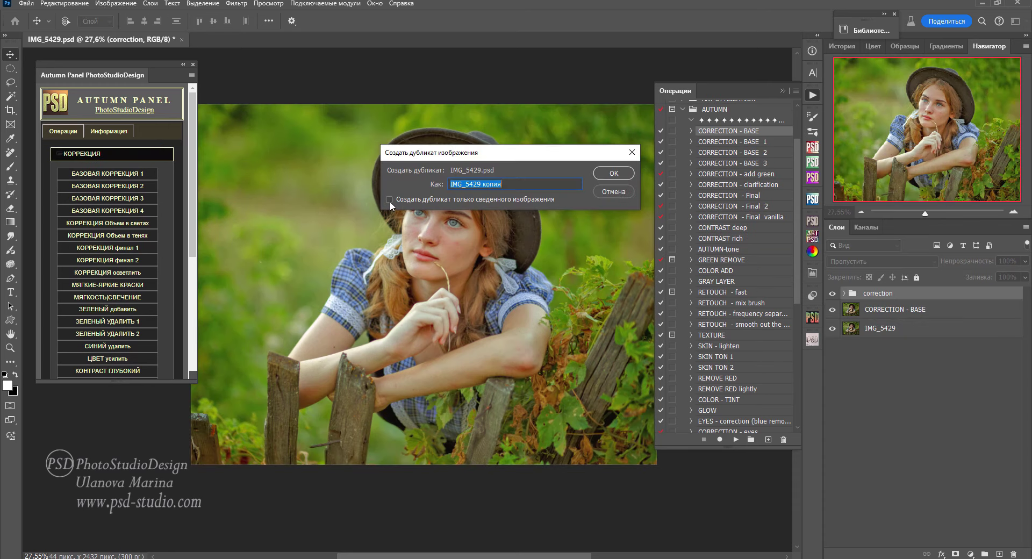
left_click(612, 173)
left_click(160, 35)
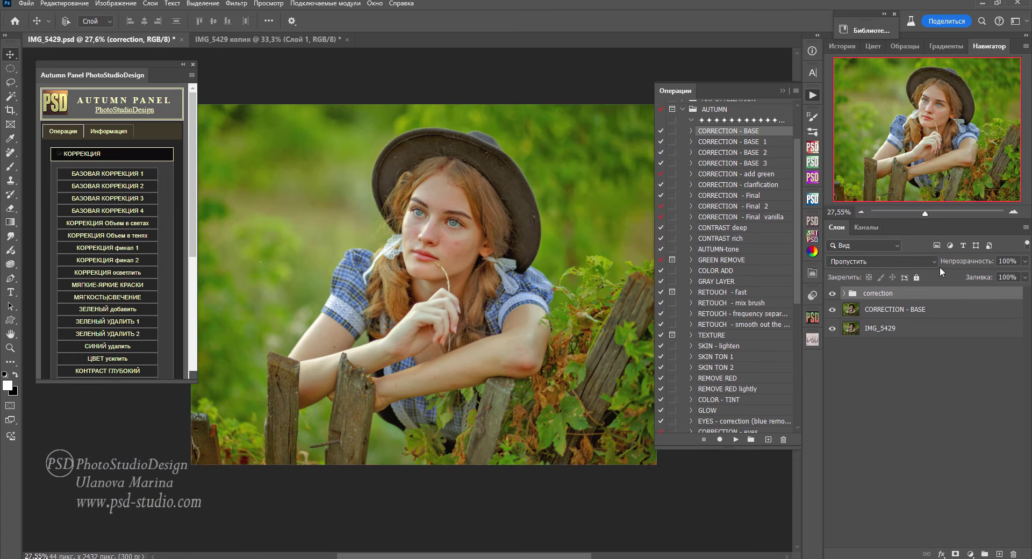
left_click_drag(832, 293, 832, 309)
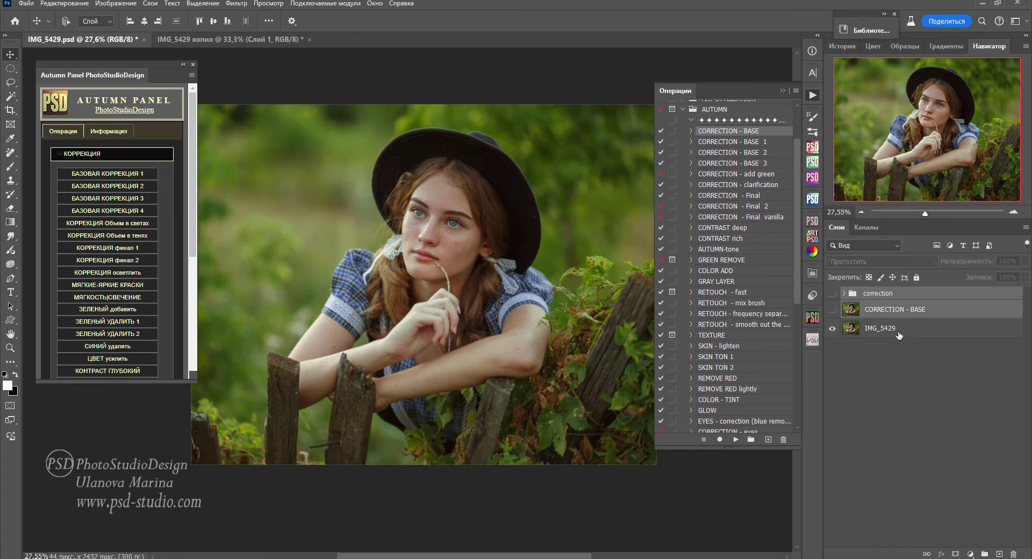
left_click(897, 329)
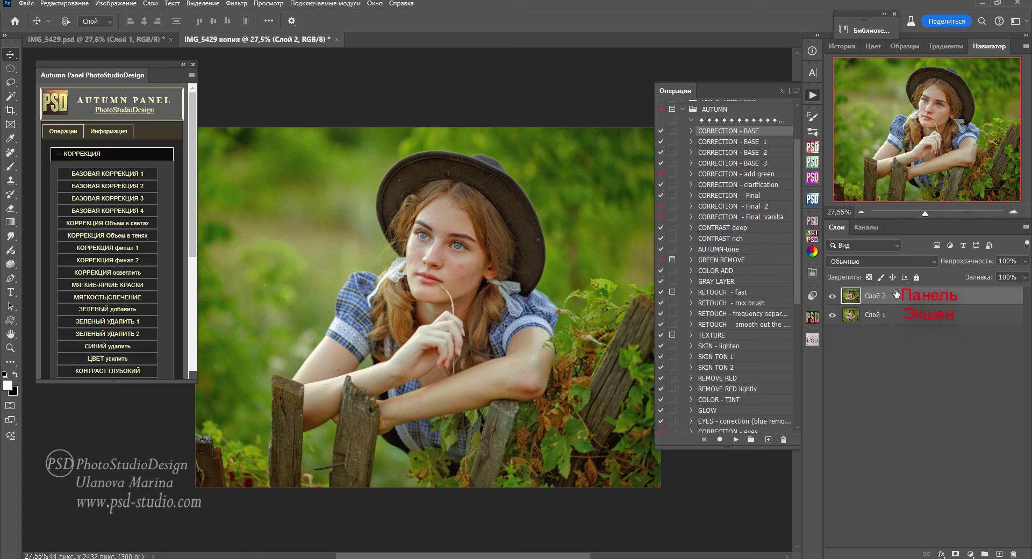
left_click(832, 295)
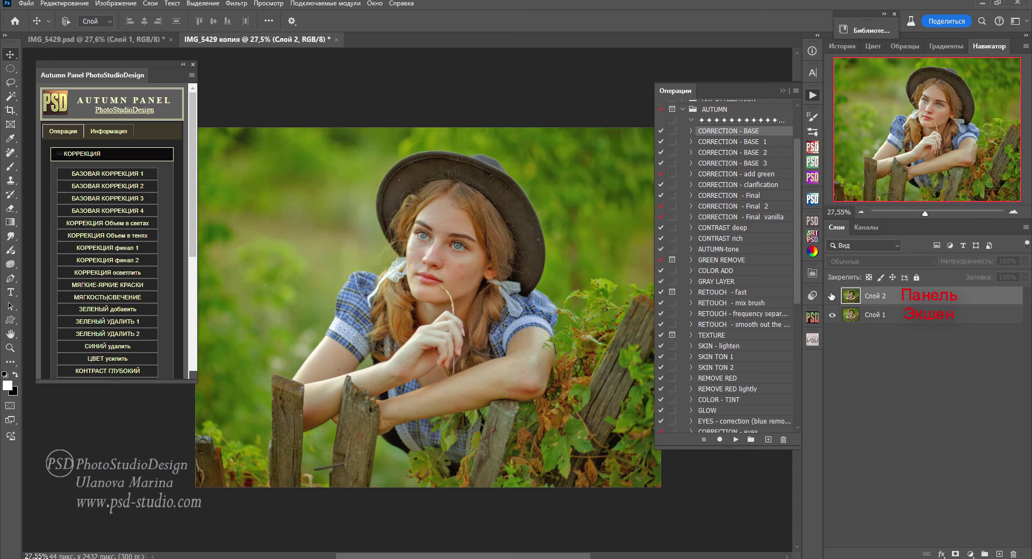
left_click(832, 295)
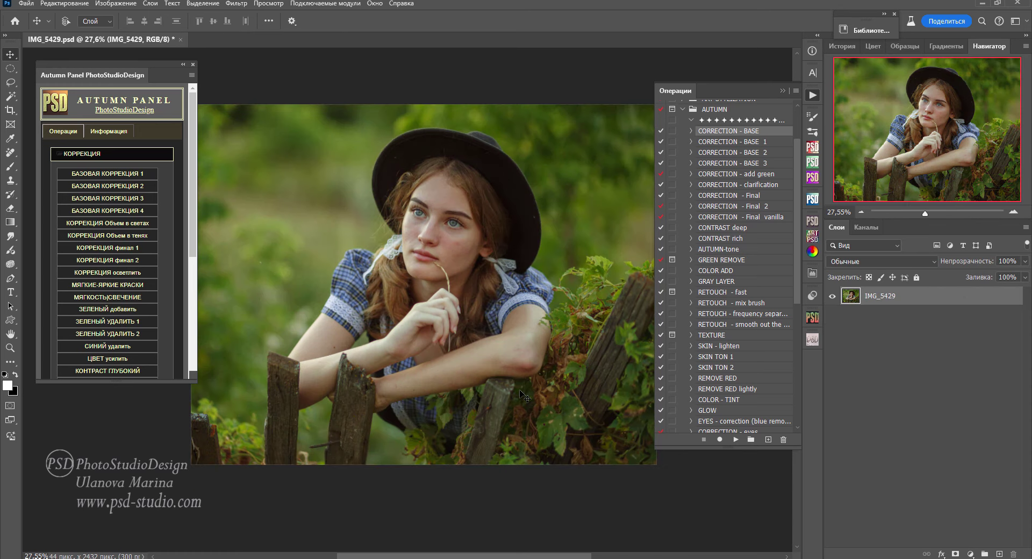
Apply CORRECTION base 1, 2 and 3 from the Autumn Panel, hiding each to compare
left_click(141, 176)
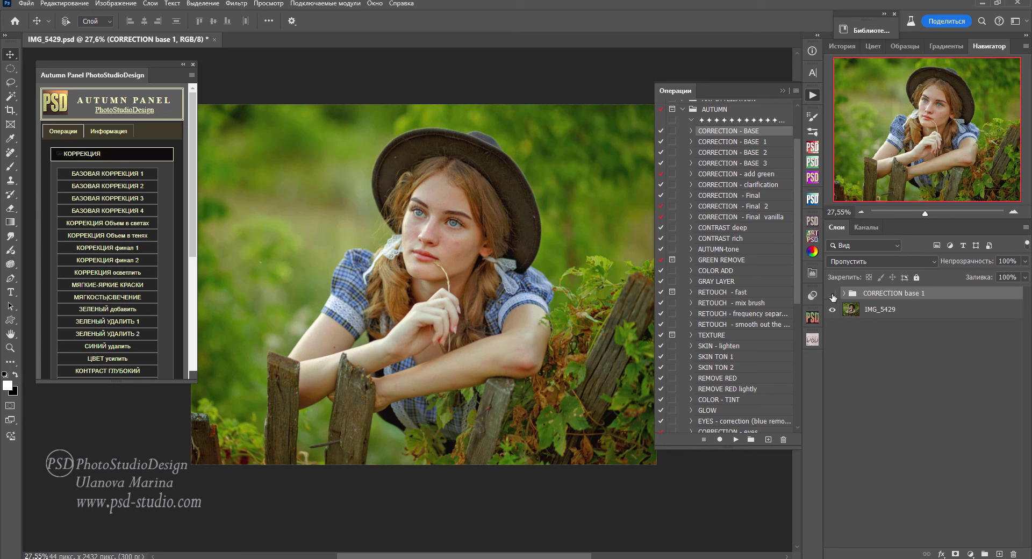
left_click(833, 295)
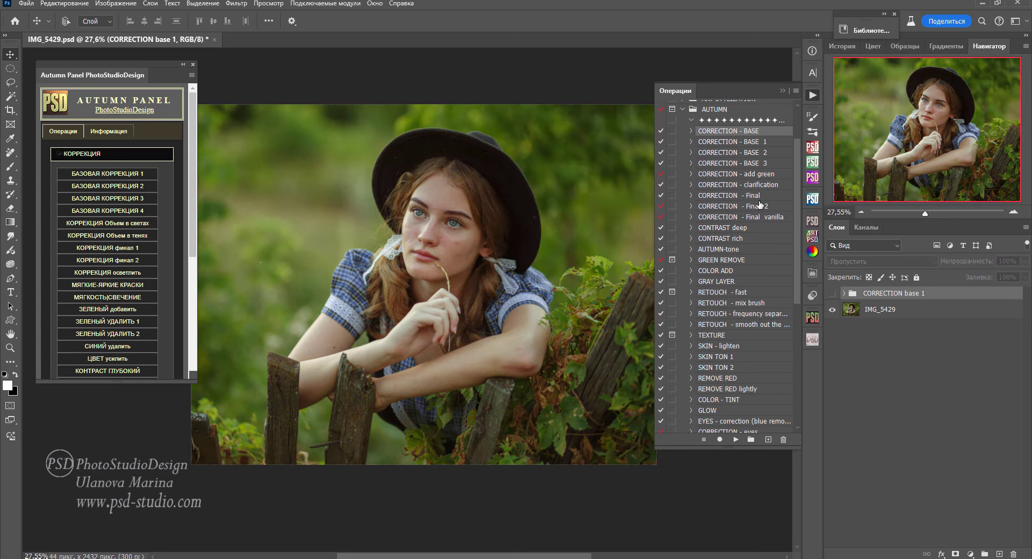
left_click(114, 187)
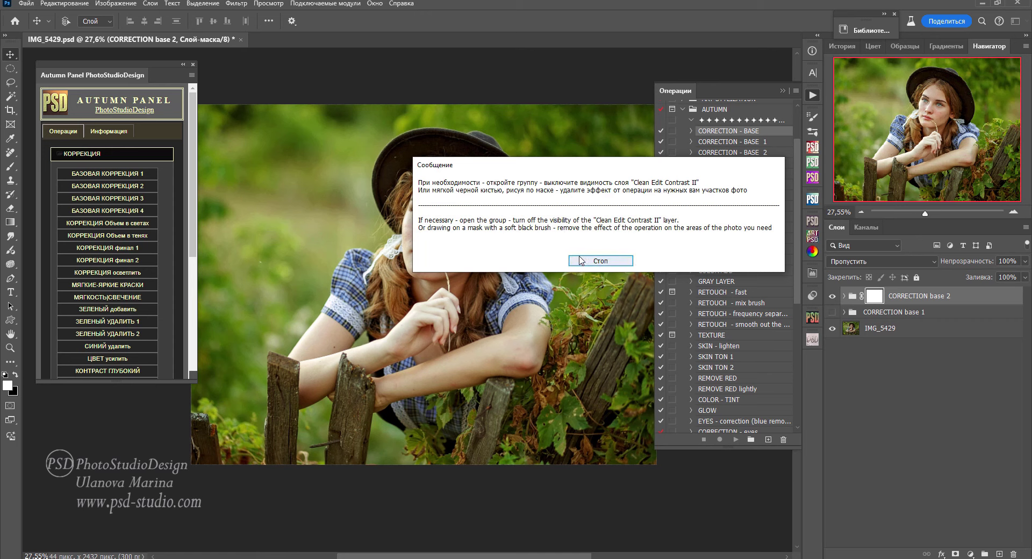
left_click(574, 261)
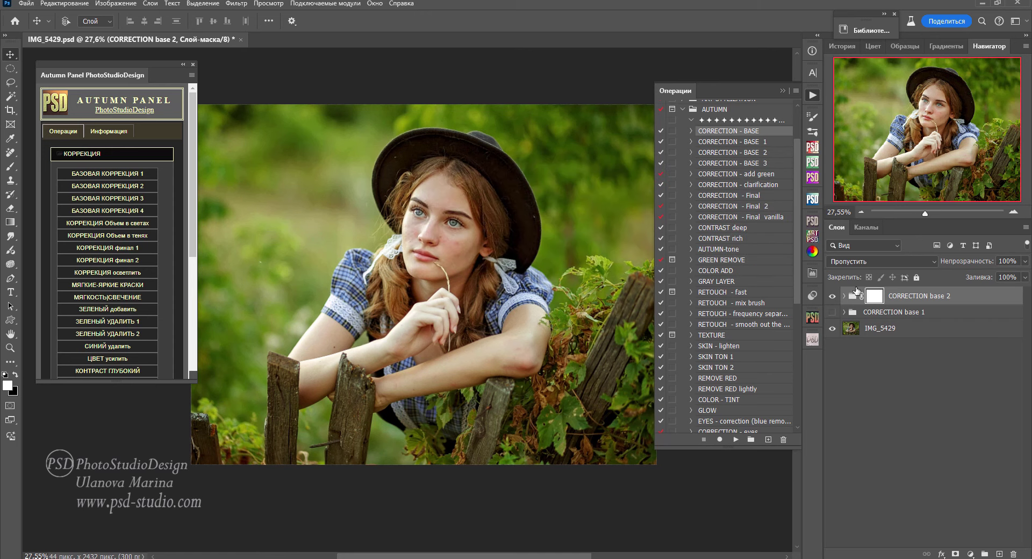
left_click(831, 296)
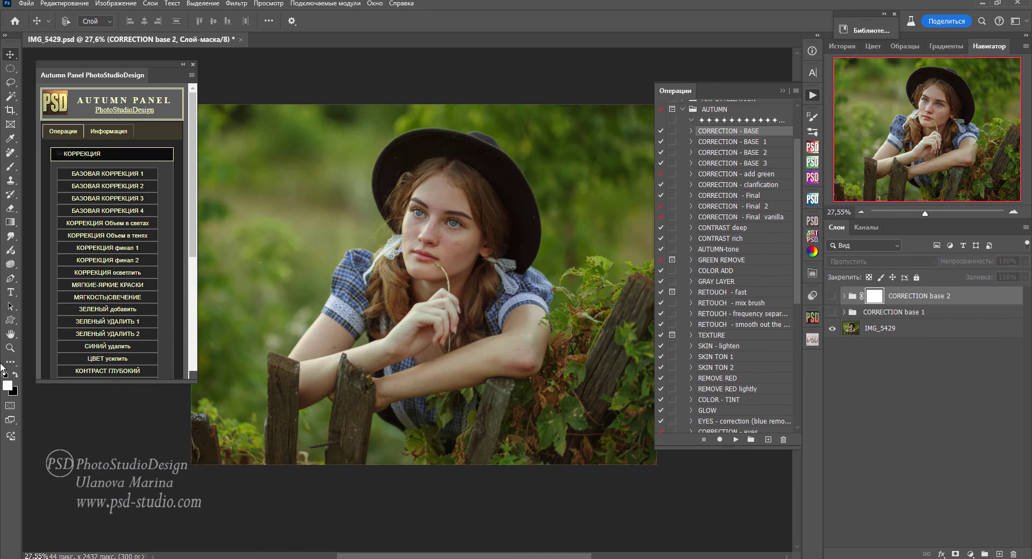
left_click(107, 198)
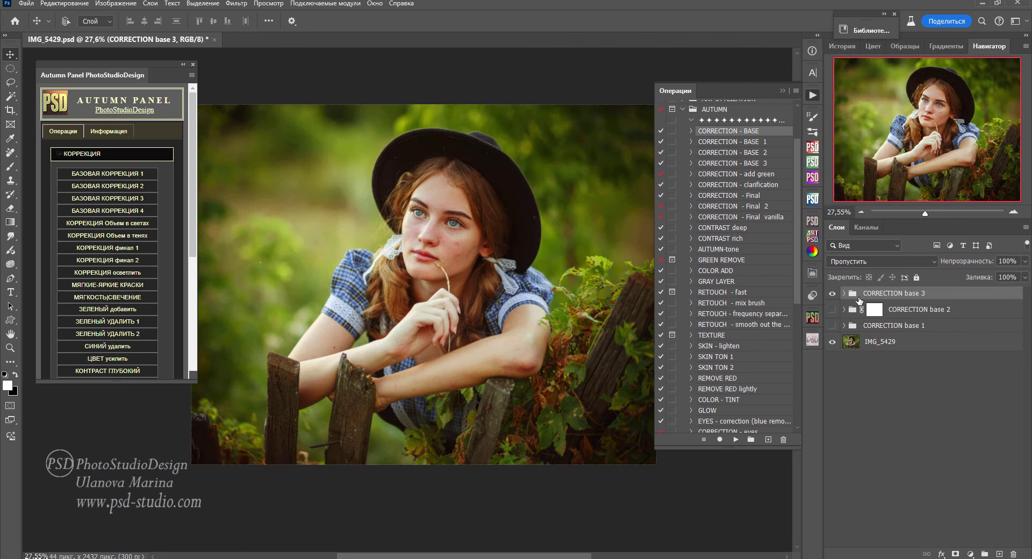
left_click(832, 294)
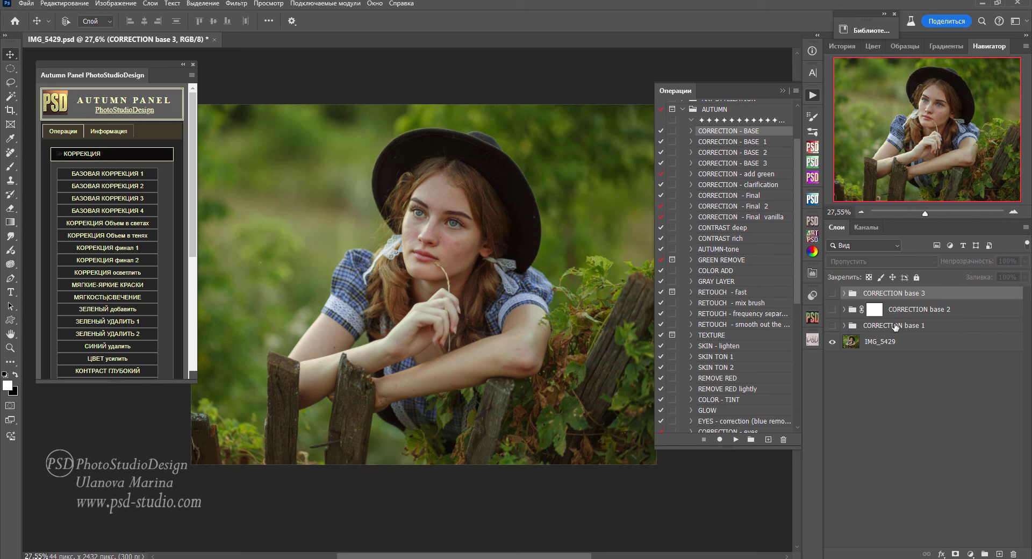
Toggle the three CORRECTION base groups on and off, then delete all three
left_click(894, 325, "shift")
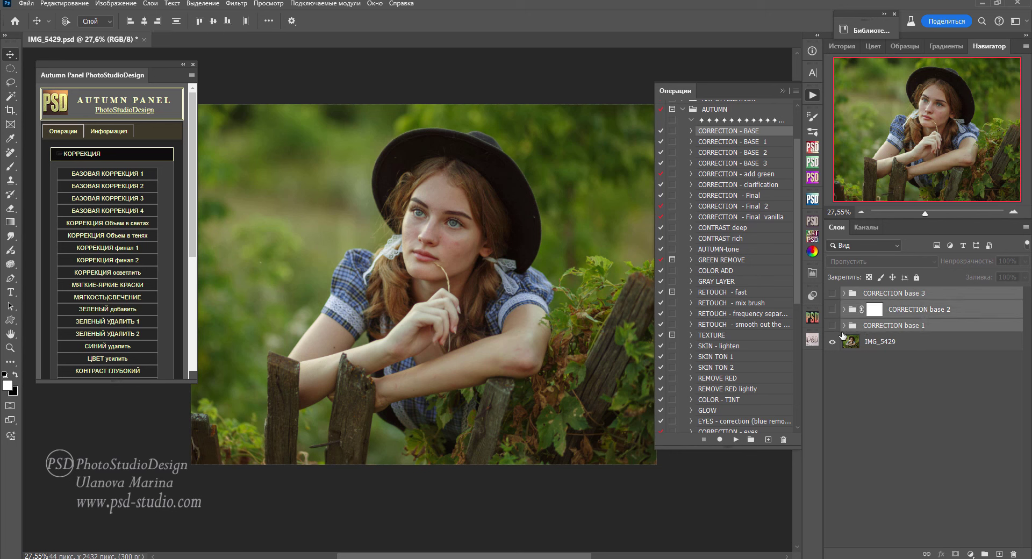
left_click(832, 326)
left_click(833, 326)
left_click(832, 311)
left_click(831, 294)
left_click(831, 294)
key("Delete")
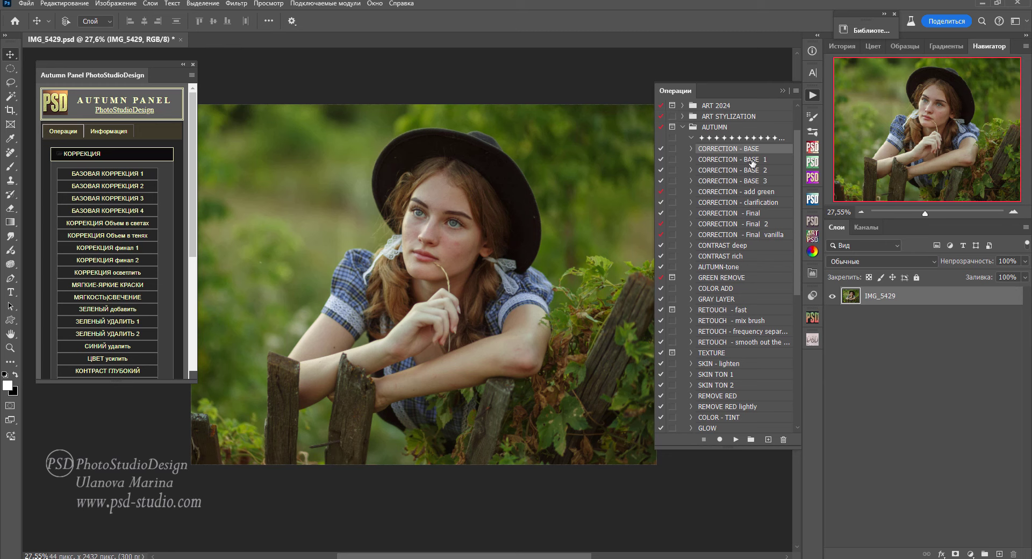
Run the CORRECTION - BASE and CORRECTION - BASE 1 actions, continuing past the unavailable-command warning
left_click(735, 439)
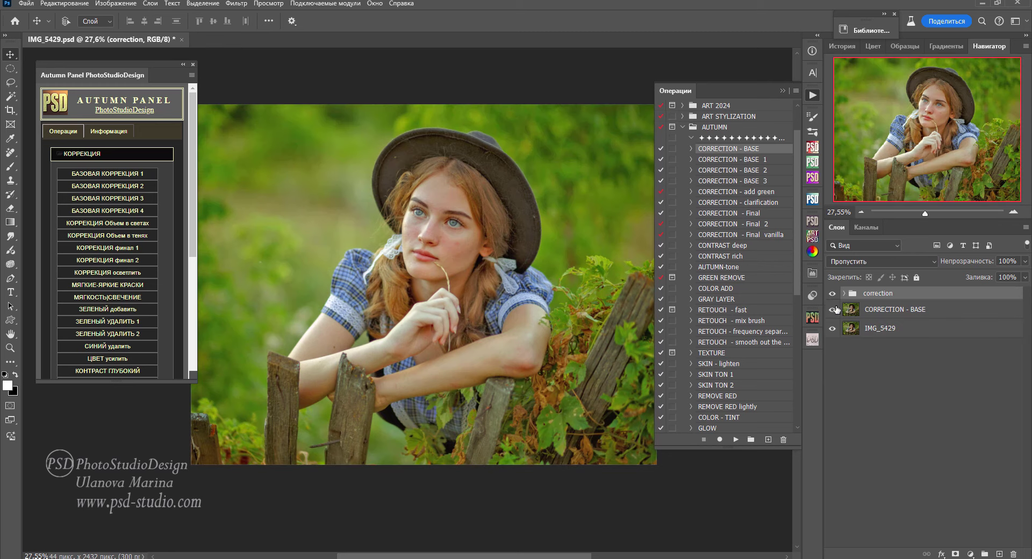
left_click_drag(833, 309, 832, 293)
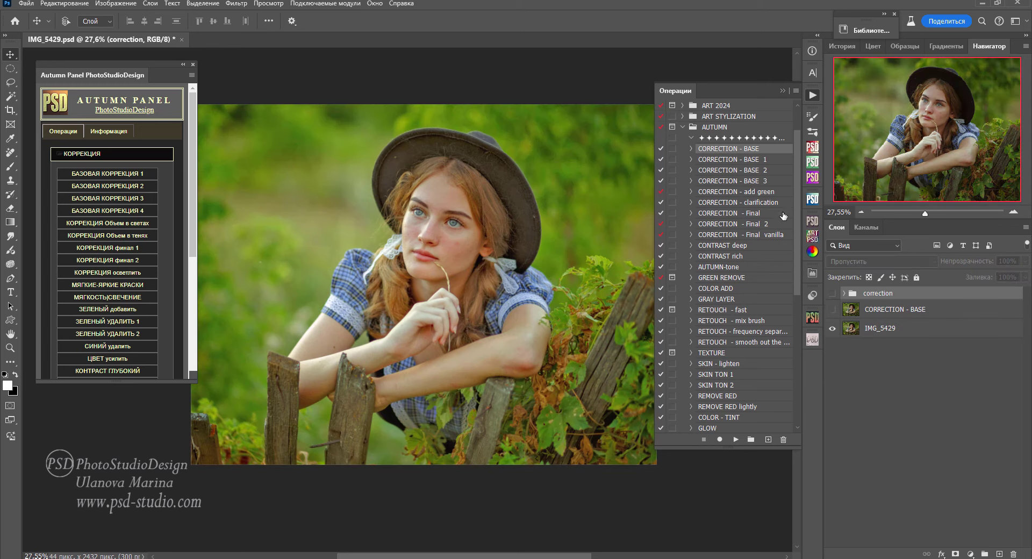
left_click(744, 159)
left_click(736, 440)
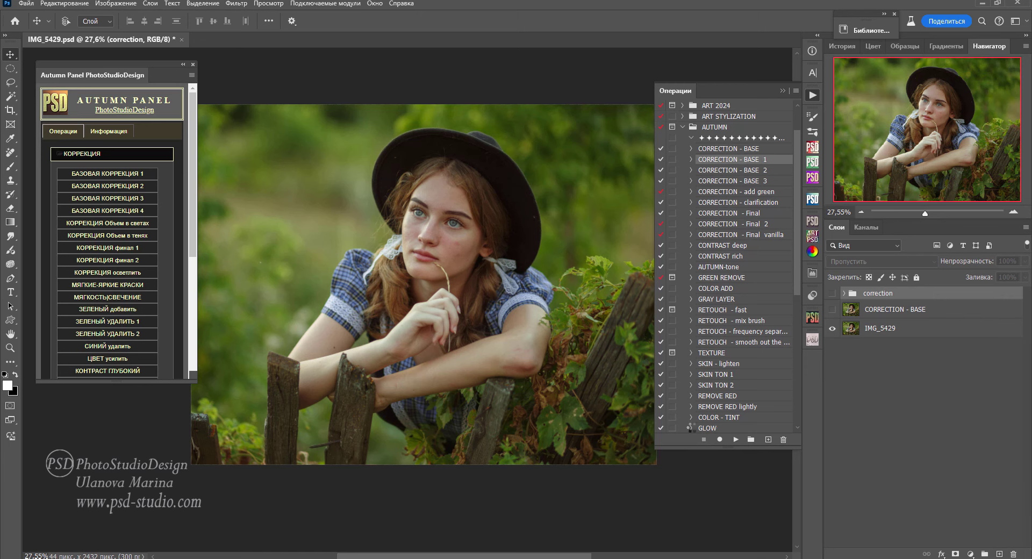
key("Return")
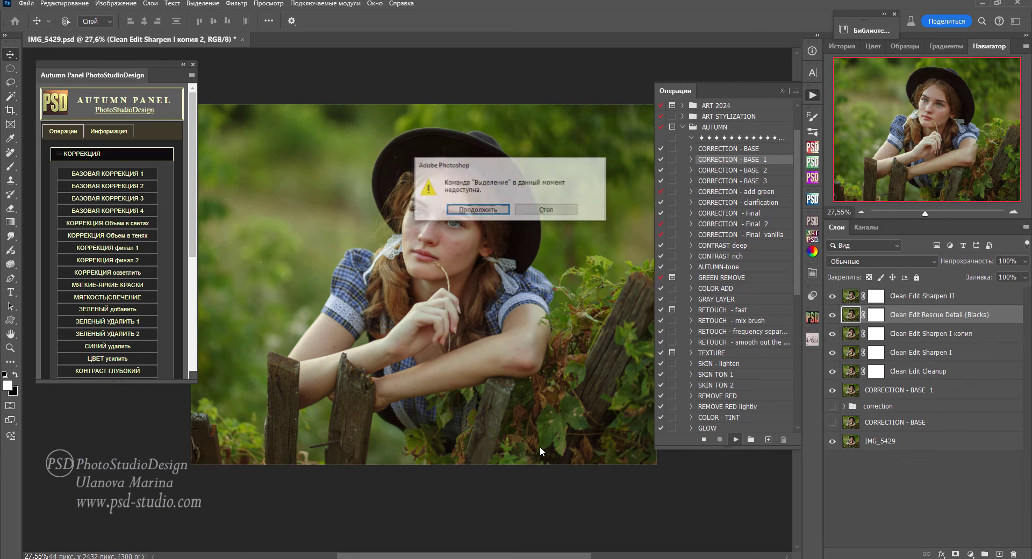
left_click(715, 311)
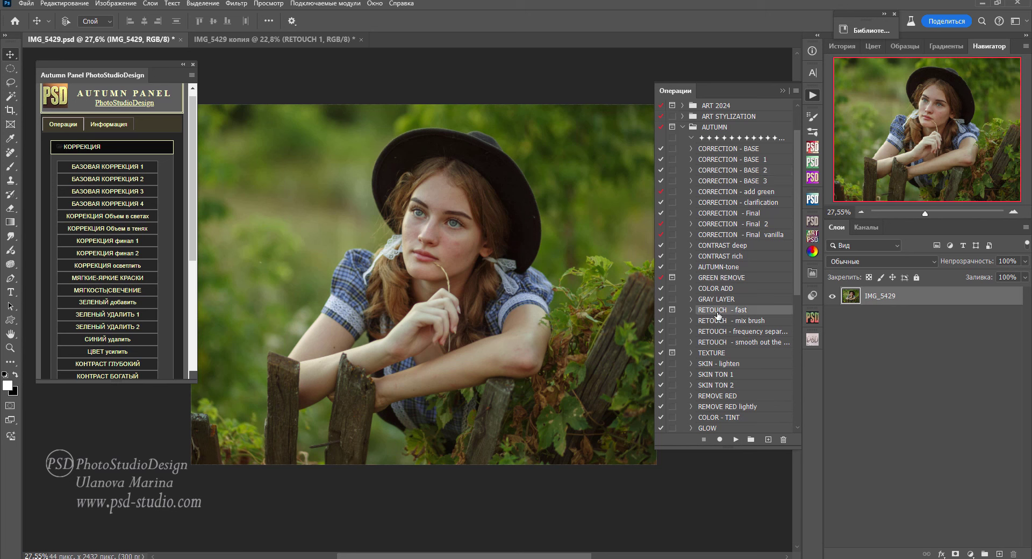
left_click(89, 145)
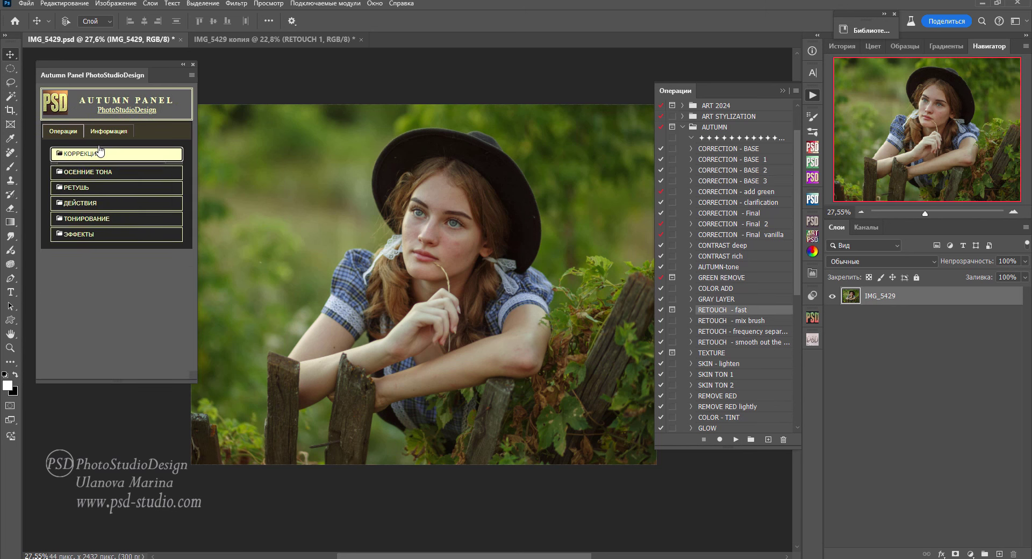
Apply ОСЕННИЕ тона 1 from the Autumn Panel's autumn tones category, then hide it
left_click(90, 172)
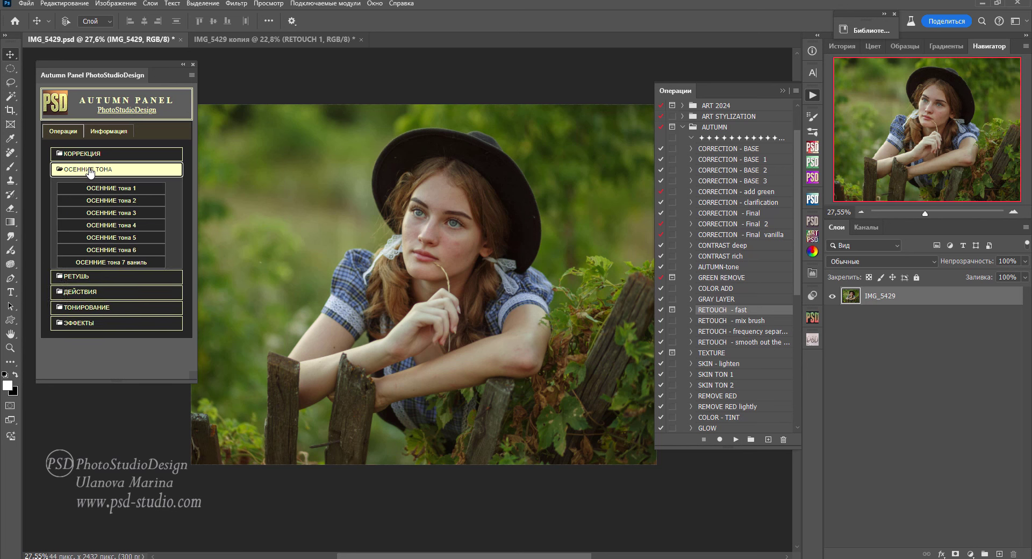
left_click(107, 190)
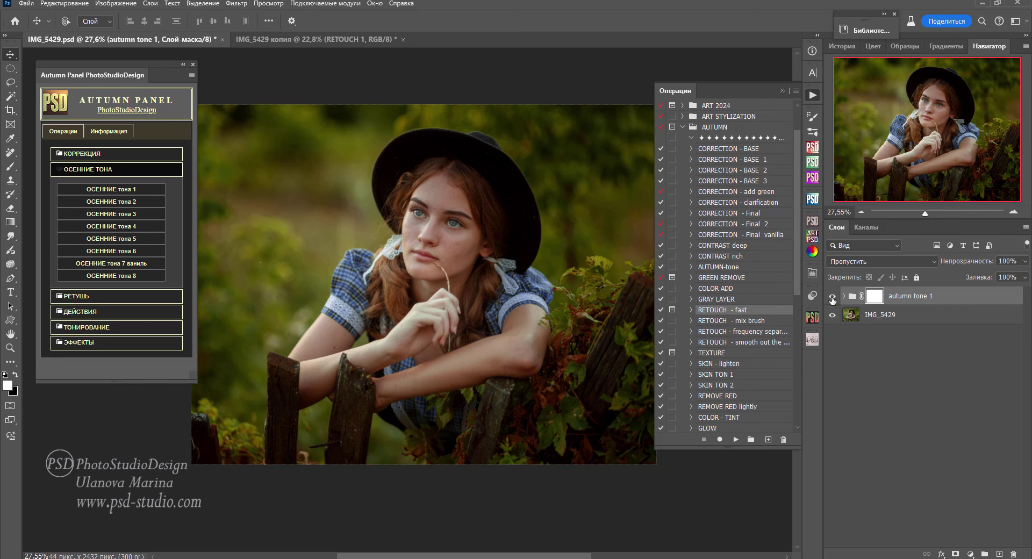
left_click(832, 296)
Run the AUTUMN-tone action past its warnings and compare it with autumn tone 1
left_click(881, 314)
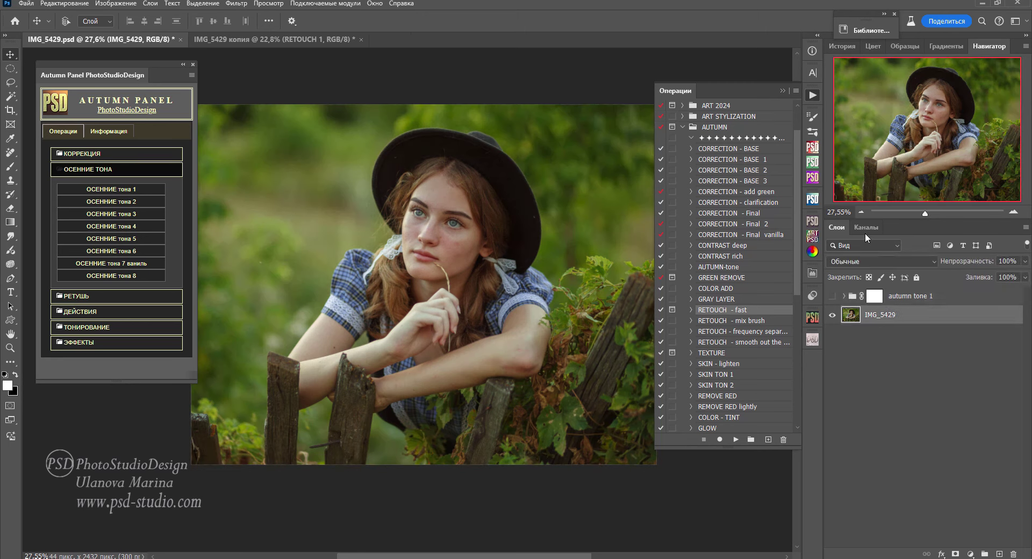
left_click(728, 267)
left_click(735, 440)
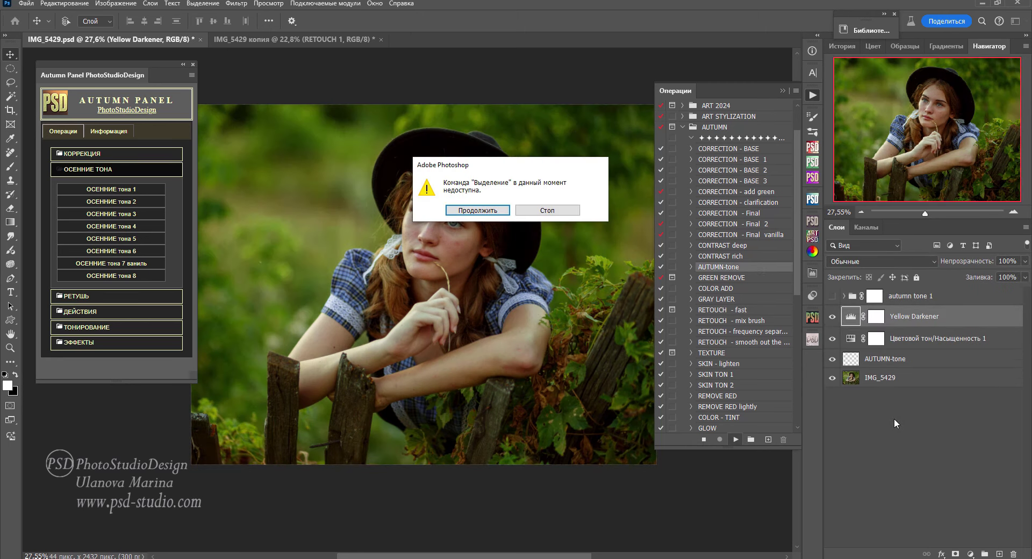
key("Return")
key("Return")
key("Return")
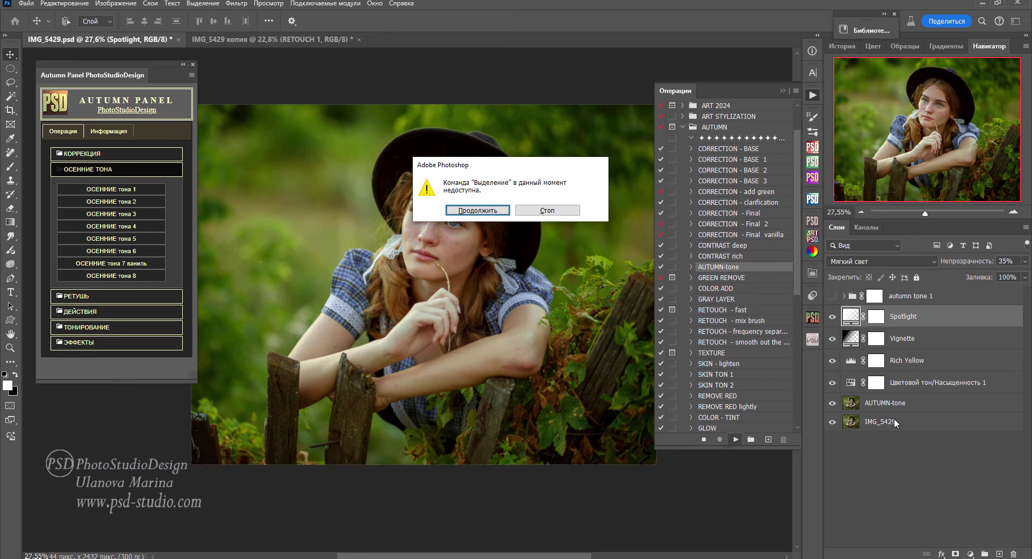
key("Return")
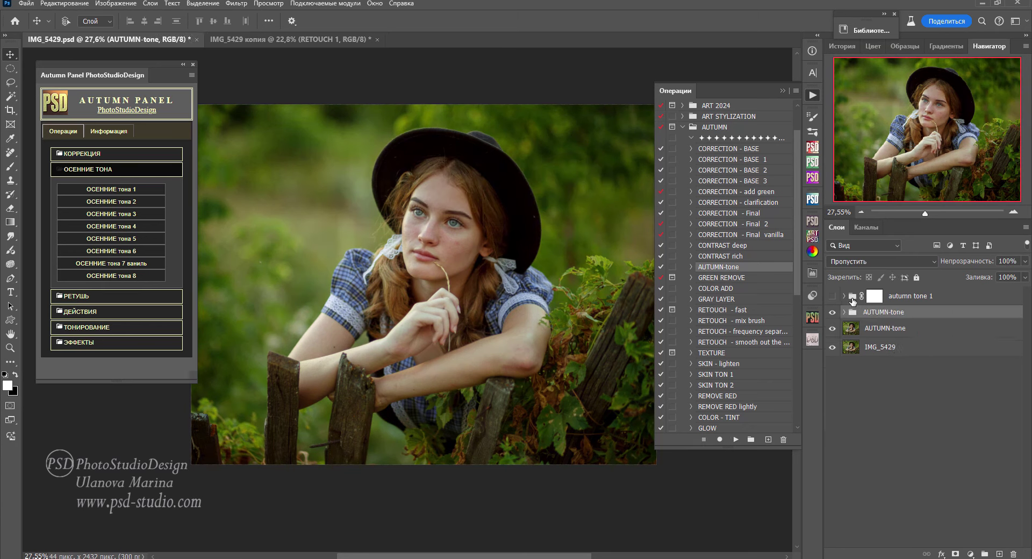
left_click(833, 312)
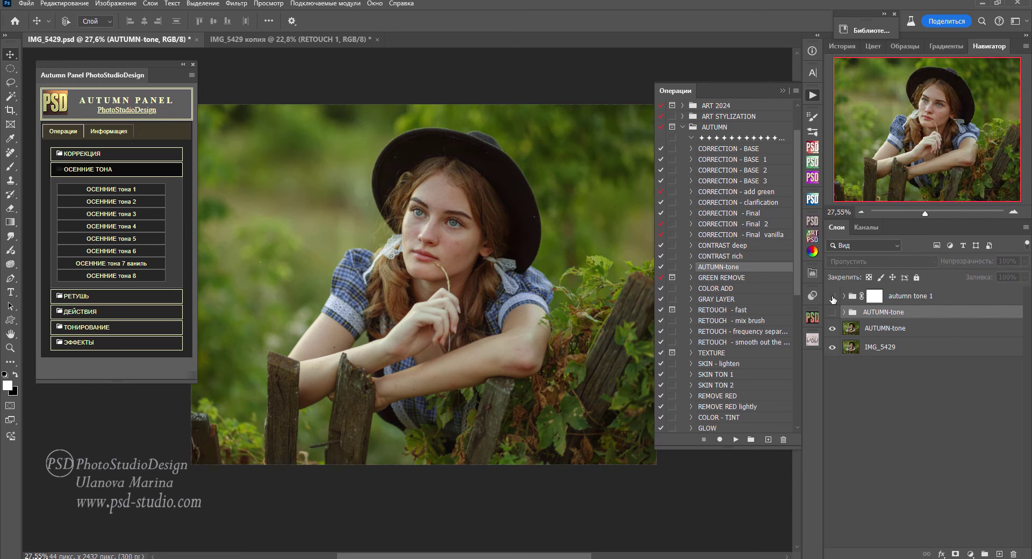
left_click(833, 296)
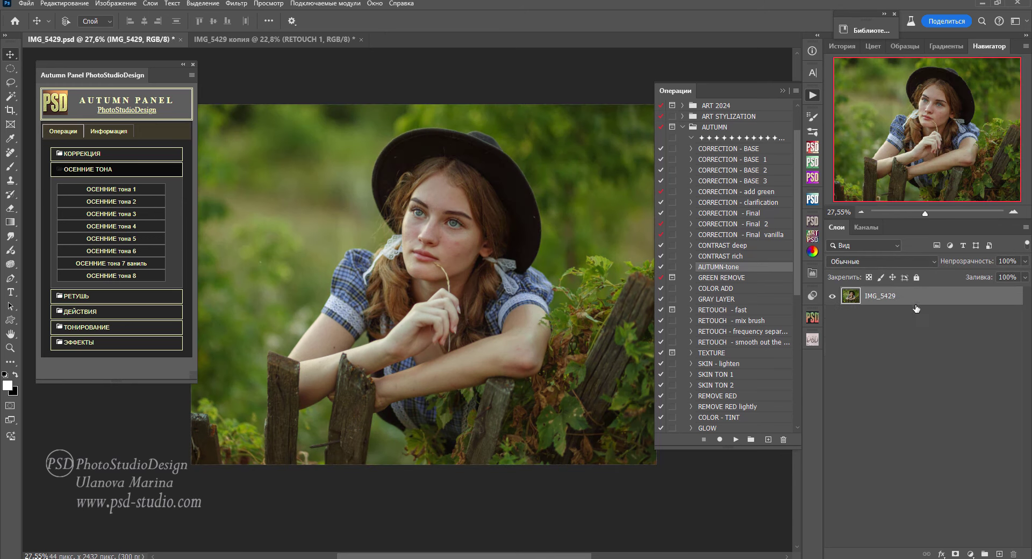
Run the RETOUCH - fast action to add the retouch fast smoothing layers
left_click(730, 310)
left_click(117, 295)
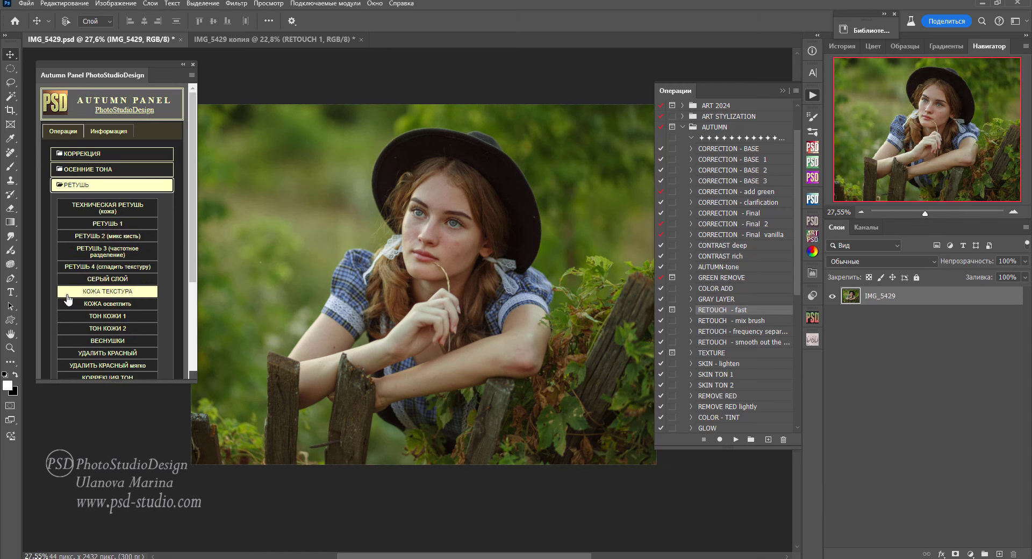
scroll(118, 231, "down", 3)
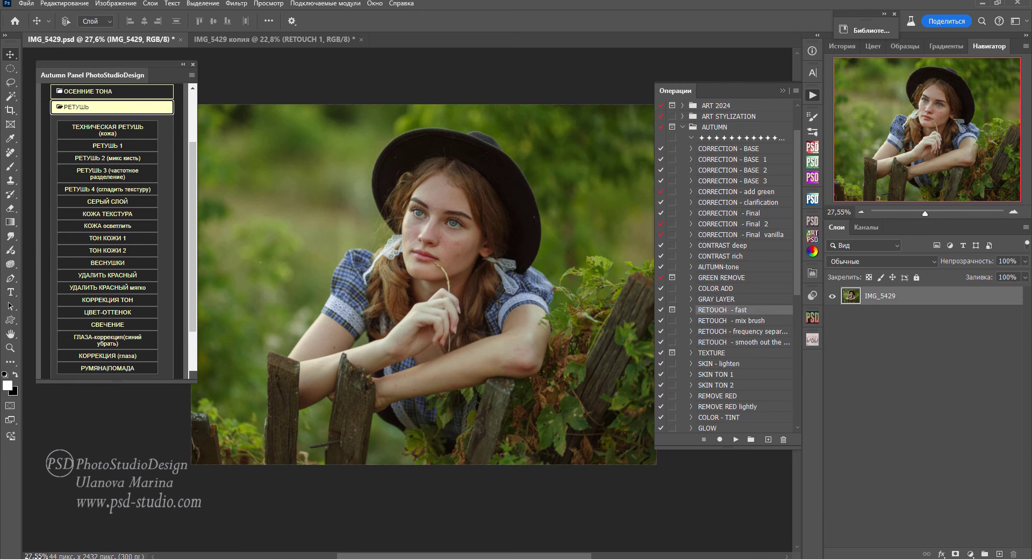
left_click(735, 440)
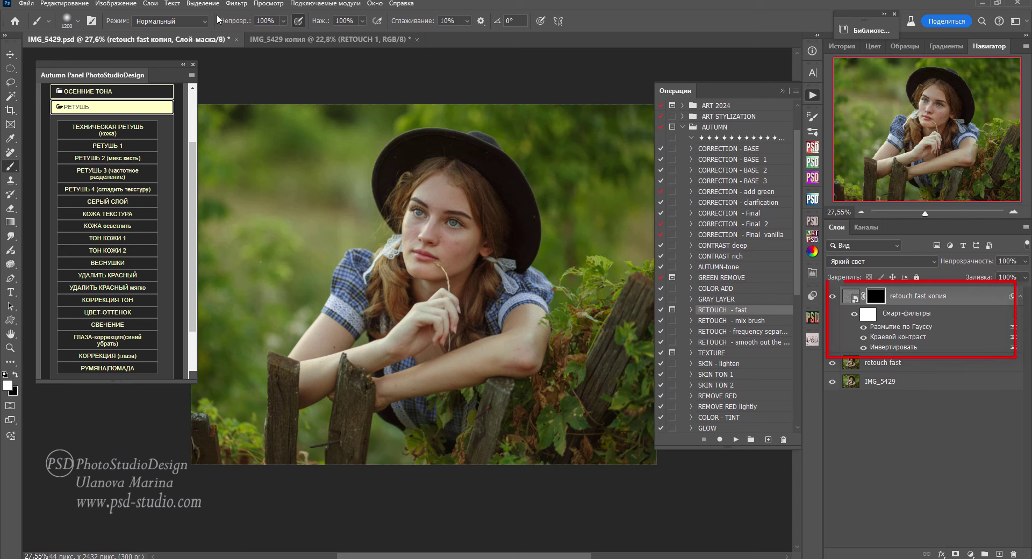
Paint smoothing onto the girl's cheek on the layer mask with a 175 px brush
left_click(203, 3)
left_click_drag(409, 258, 433, 360)
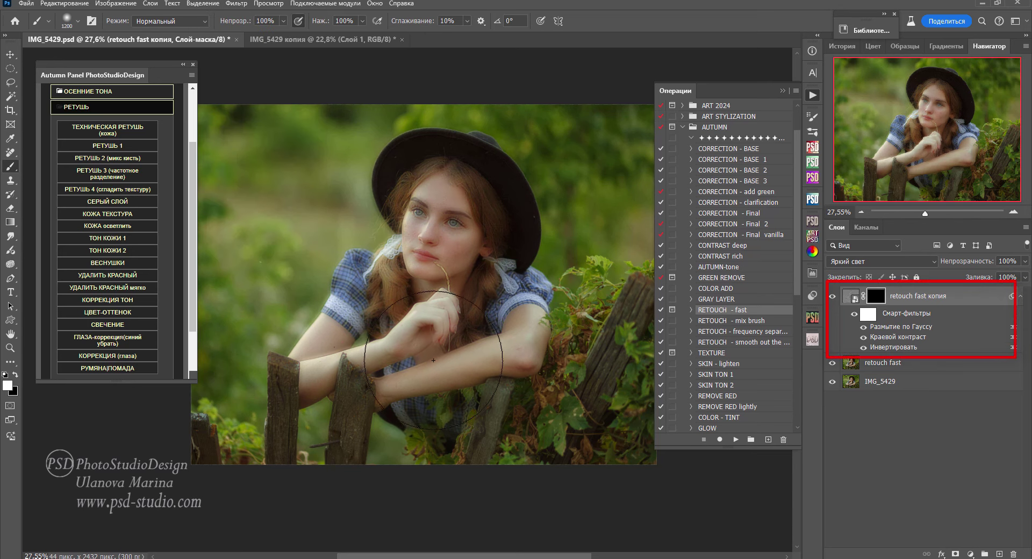
key("bracketleft")
key("ctrl+z")
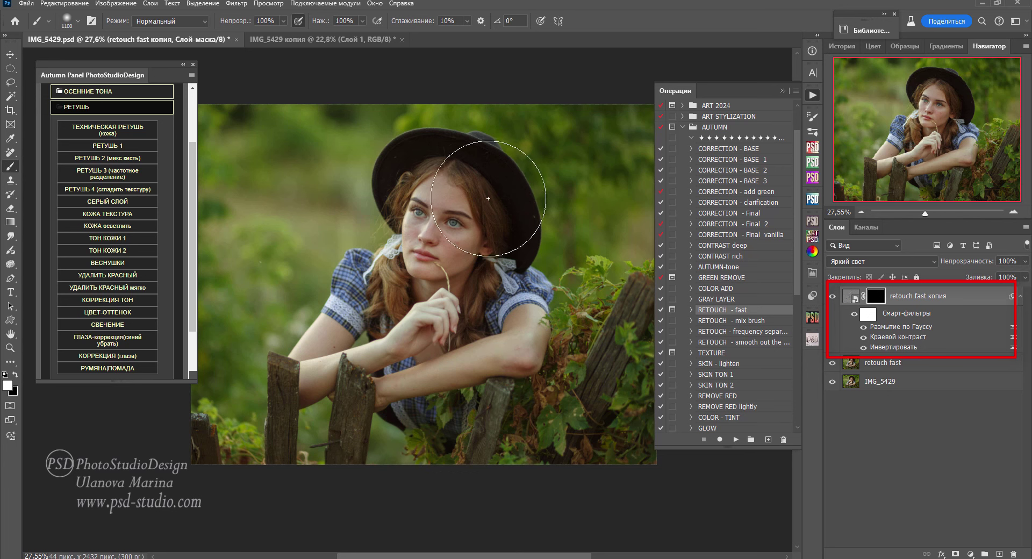
key("bracketleft")
key("bracketleft")
key("bracketleft")
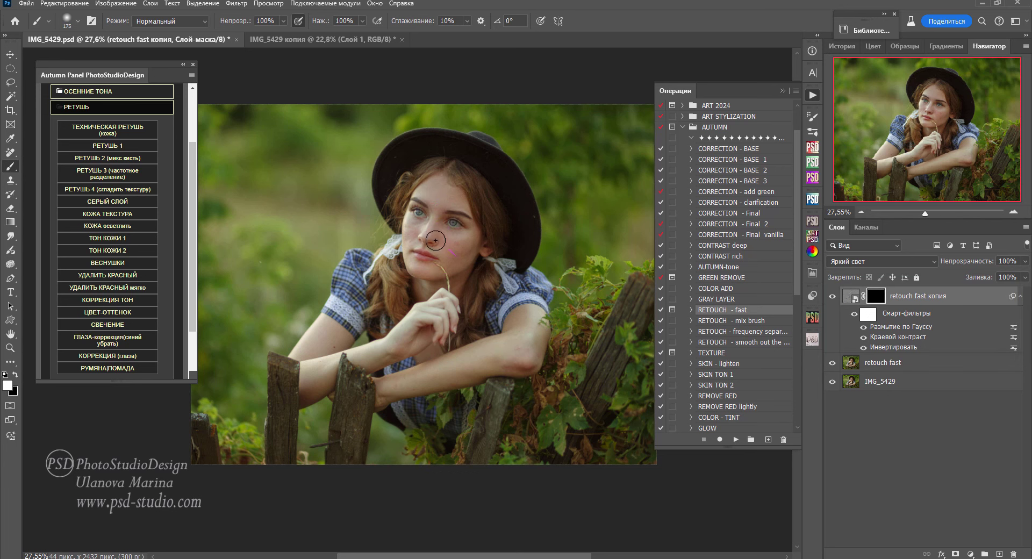
left_click_drag(435, 240, 402, 255)
Hide both retouch fast layers and select the original IMG_5429 layer
key("v")
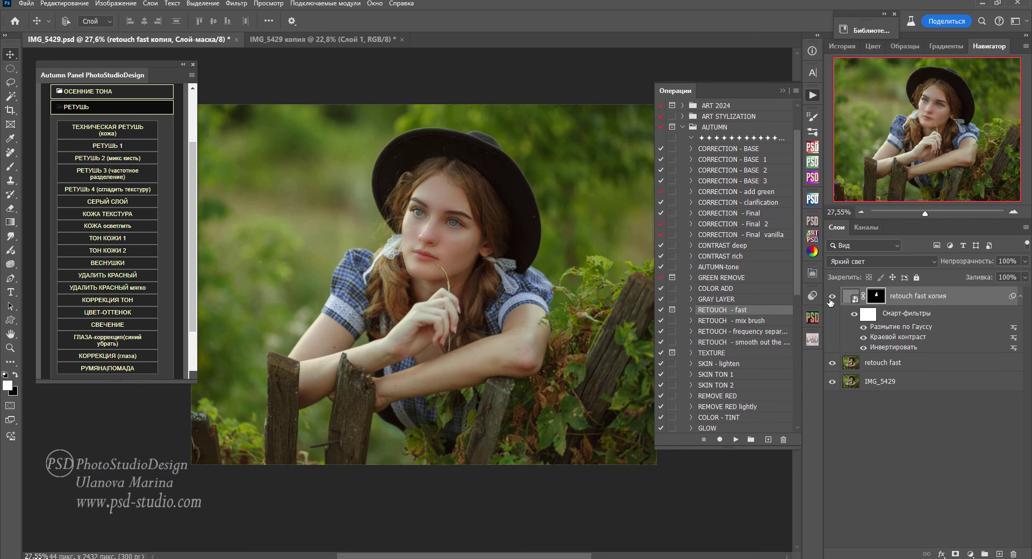
left_click_drag(832, 296, 832, 363)
left_click(1020, 296)
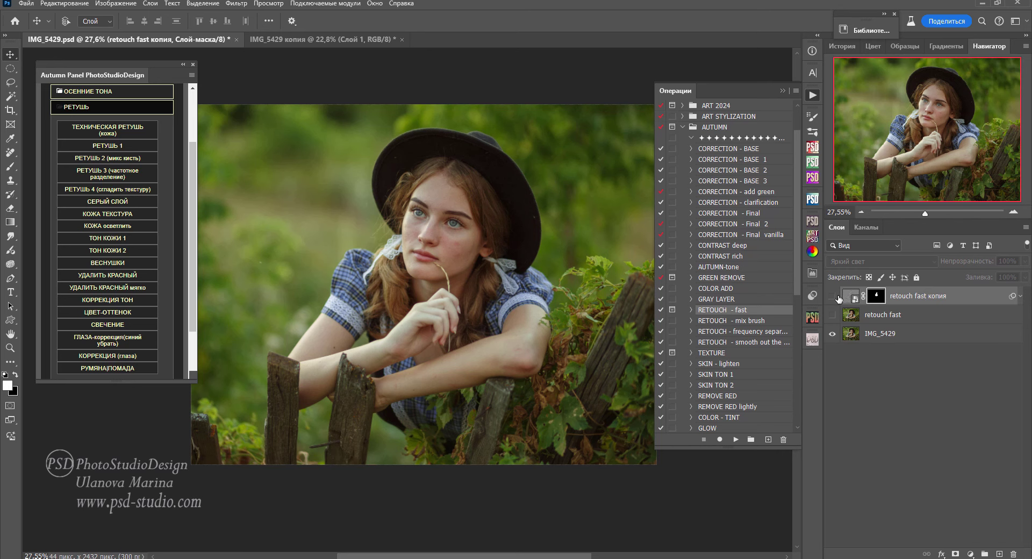
left_click(909, 335)
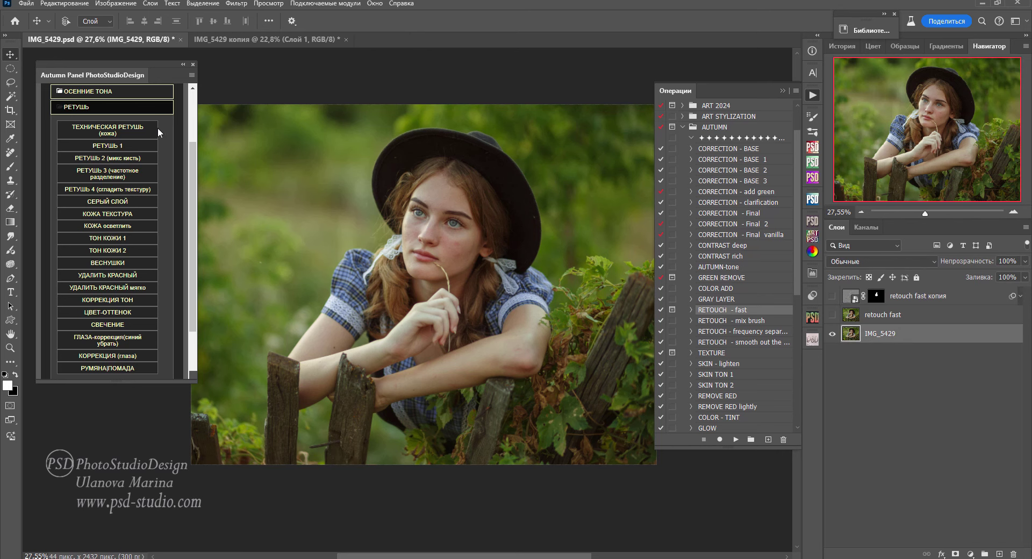
Apply the technical skin retouch, confirming the High Pass and blur prompts
left_click(137, 145)
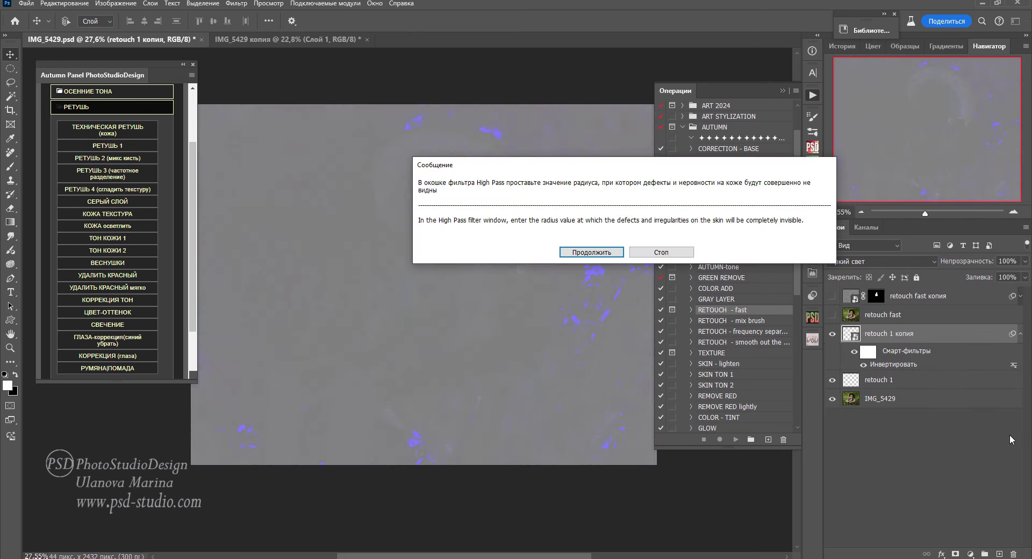
key("Return")
key("Return")
key("Return")
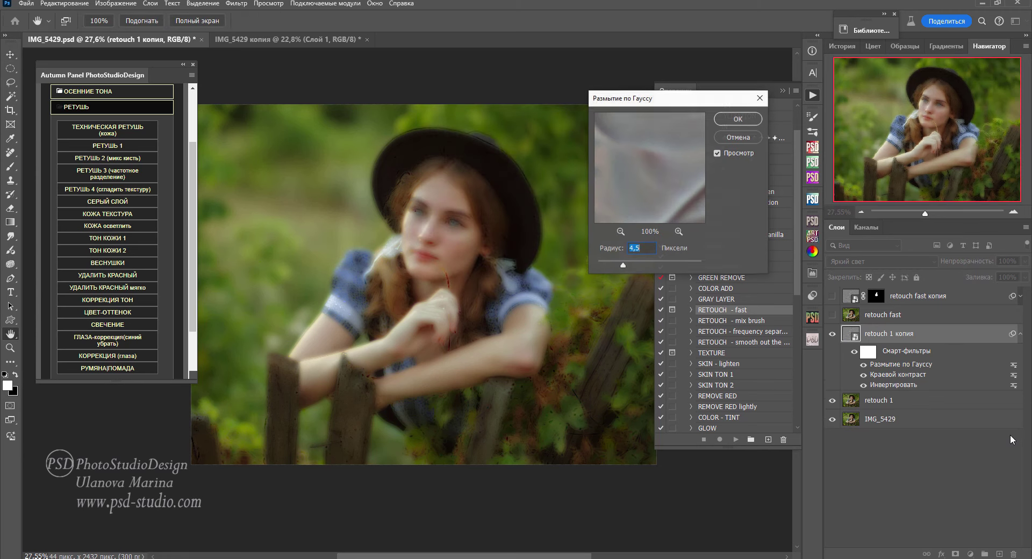
key("Return")
key("Return")
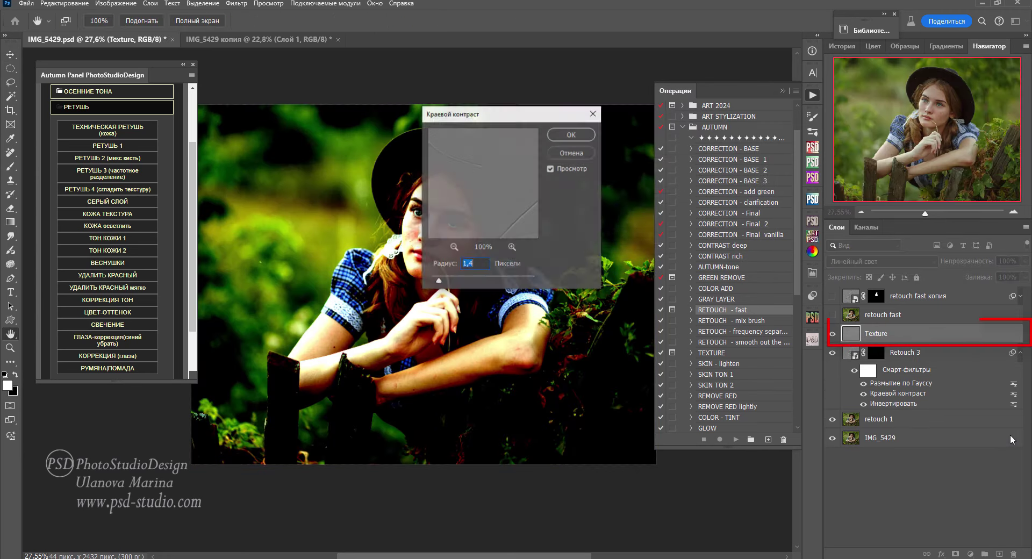
key("Return")
key("Return")
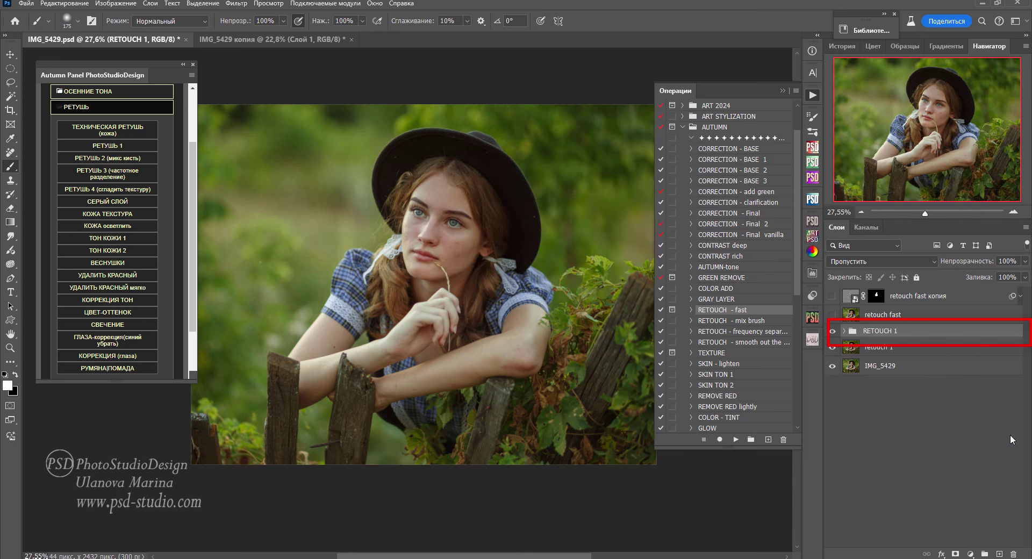
Hide the retouch fast layers and expand RETOUCH 1 to reach its Texture and Retouch 1 masks
left_click(832, 296)
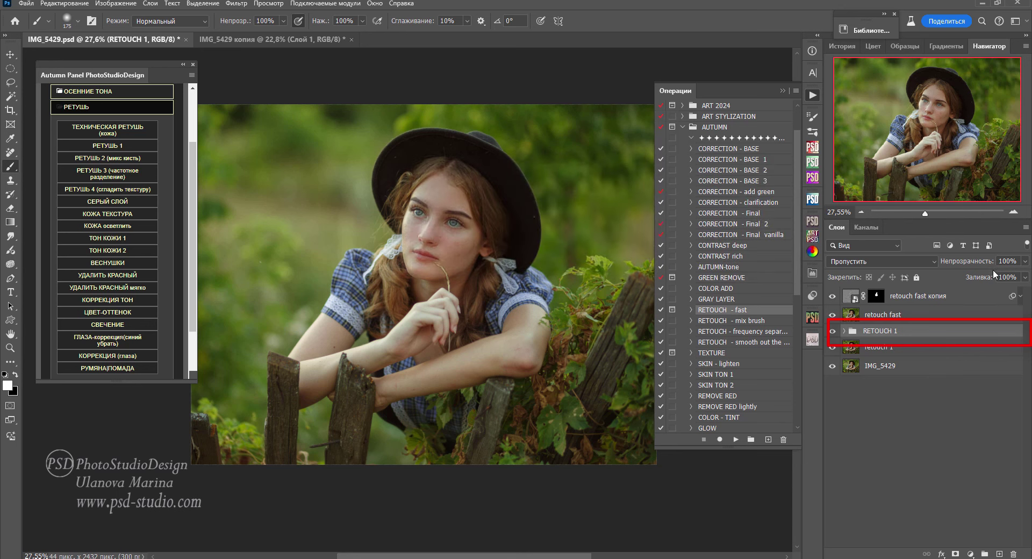
left_click(1021, 295)
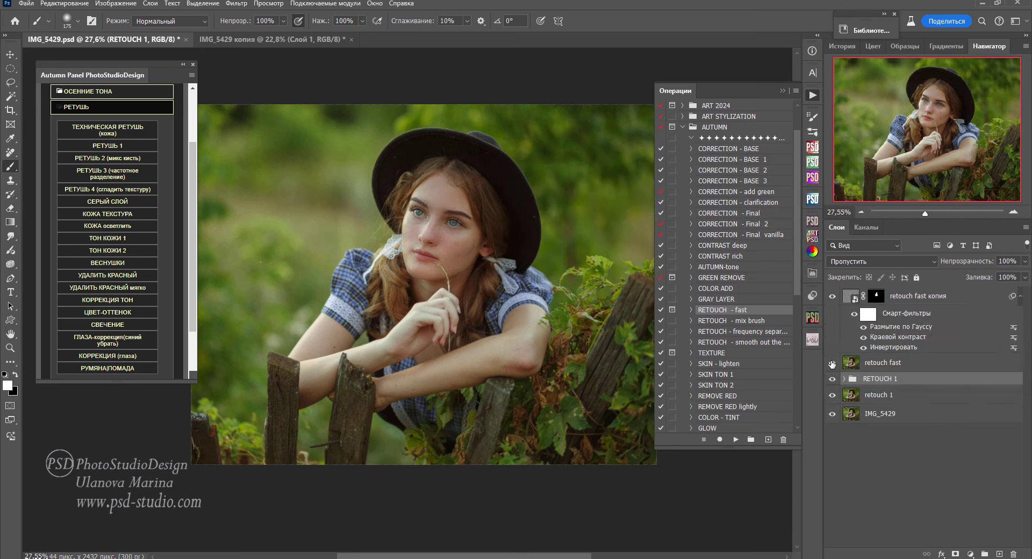
left_click(832, 364)
left_click(832, 296)
left_click(844, 378)
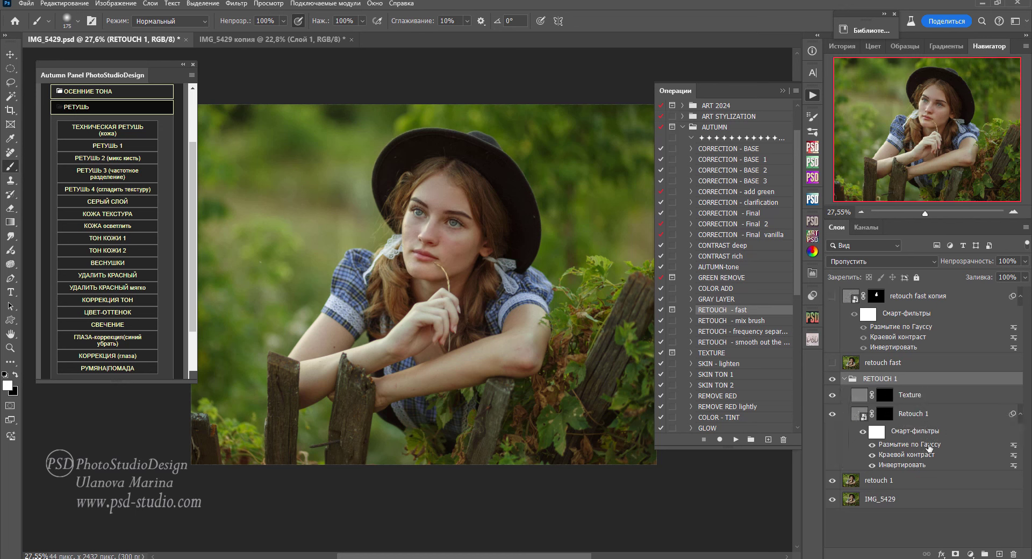
left_click(886, 396)
left_click(884, 414)
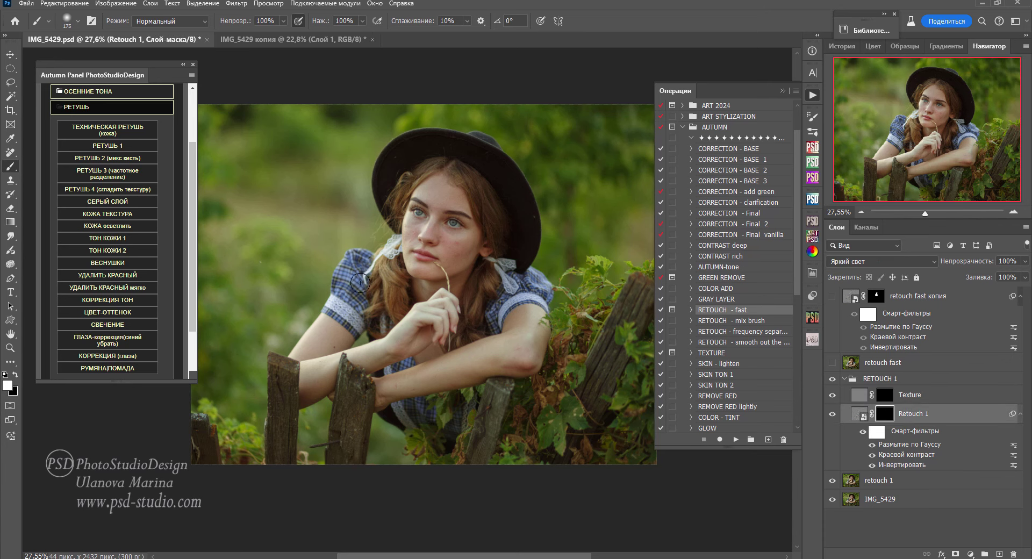
Paint skin smoothing on the face, switch to Texture, and toggle RETOUCH 1 to compare
left_click(446, 194)
scroll(458, 247, "up", 3)
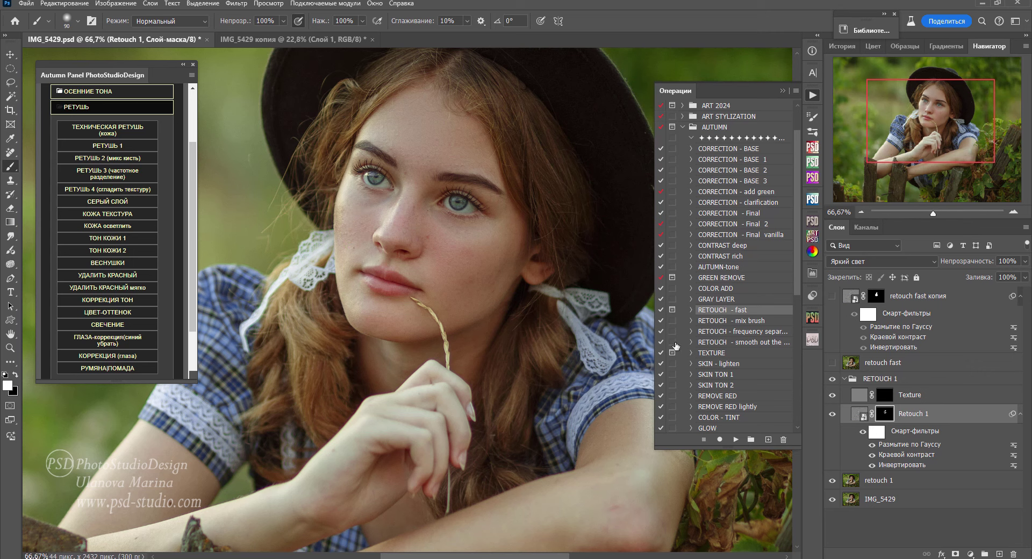
key("alt+bracketright")
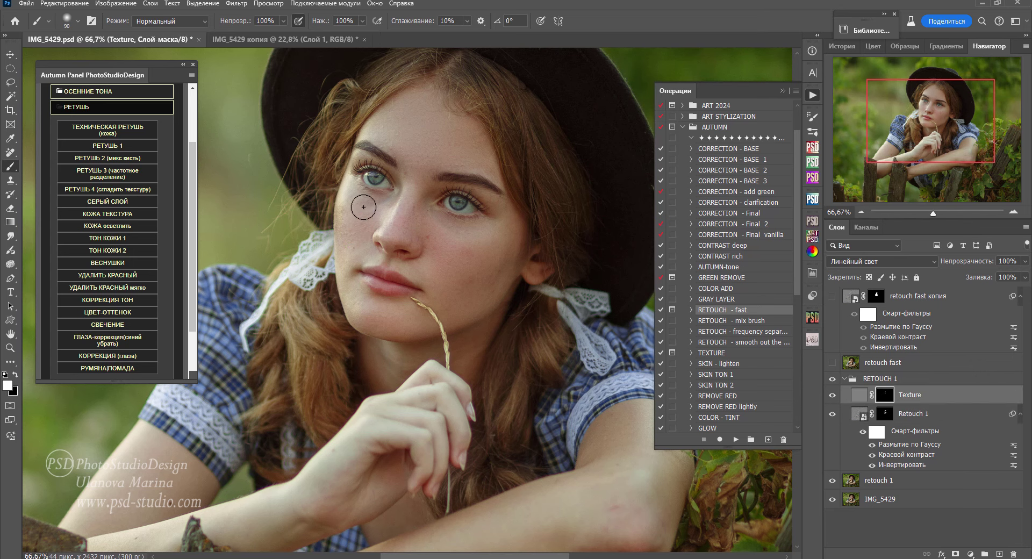
scroll(499, 330, "down", 1)
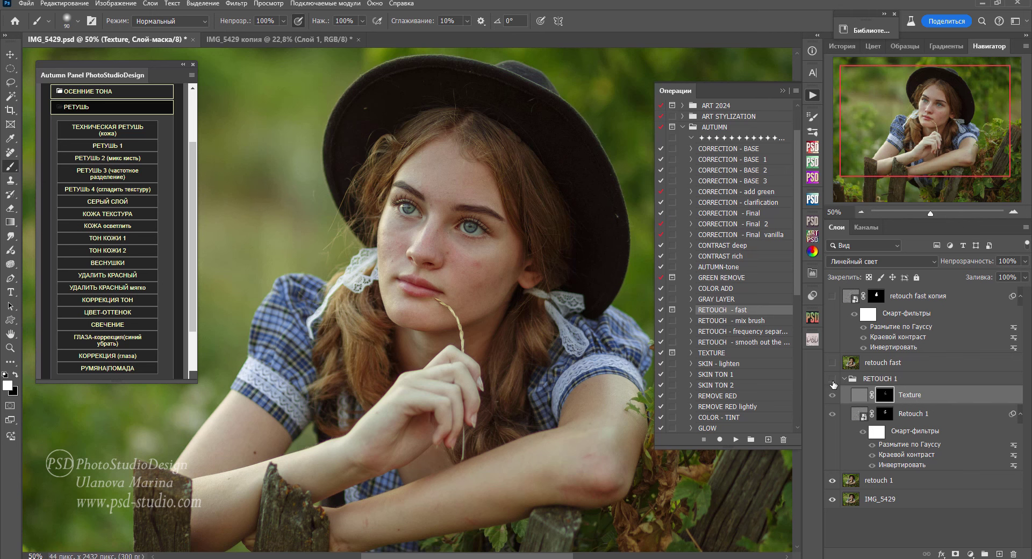
left_click(833, 380)
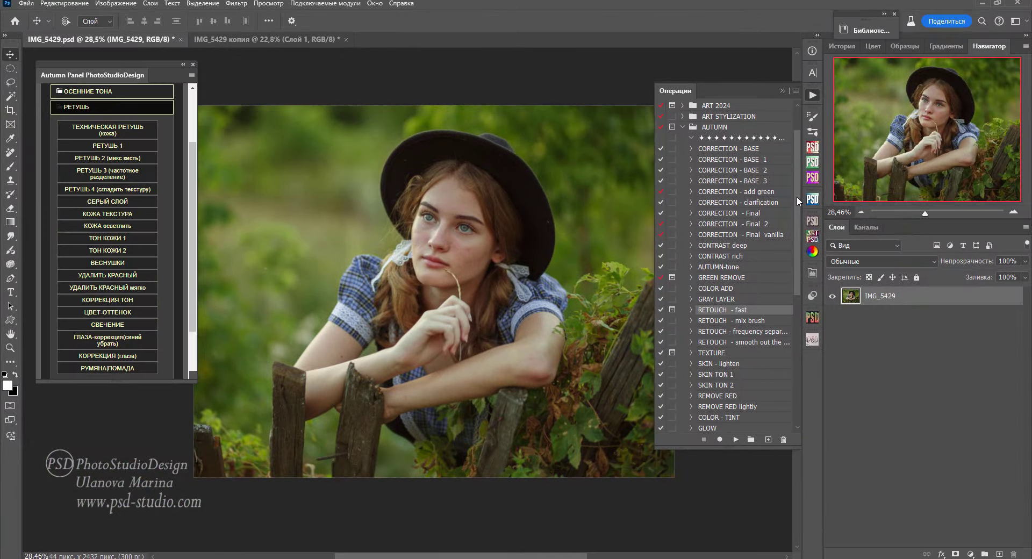
Run the CORRECTION - add green action, then hide its green correction
left_click(751, 193)
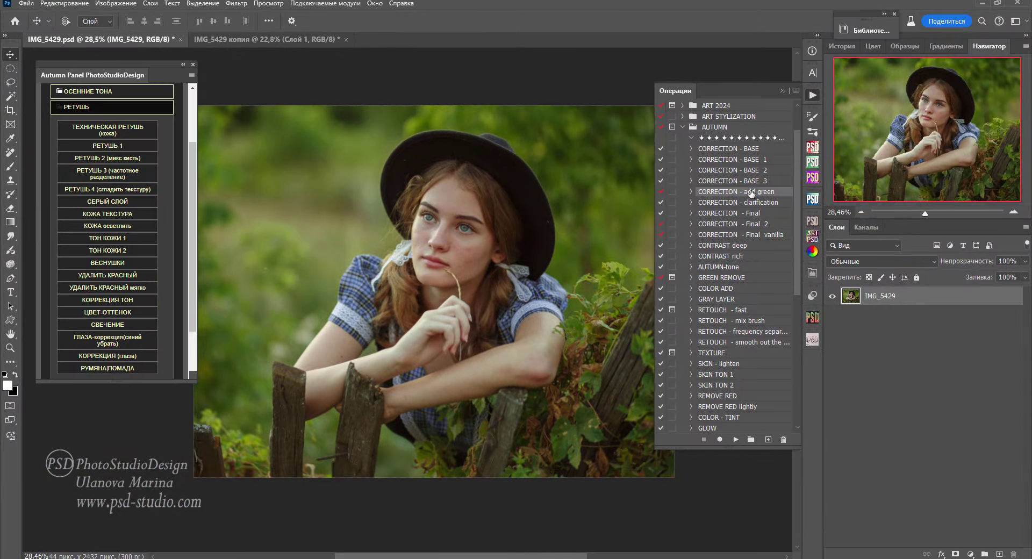
left_click(736, 440)
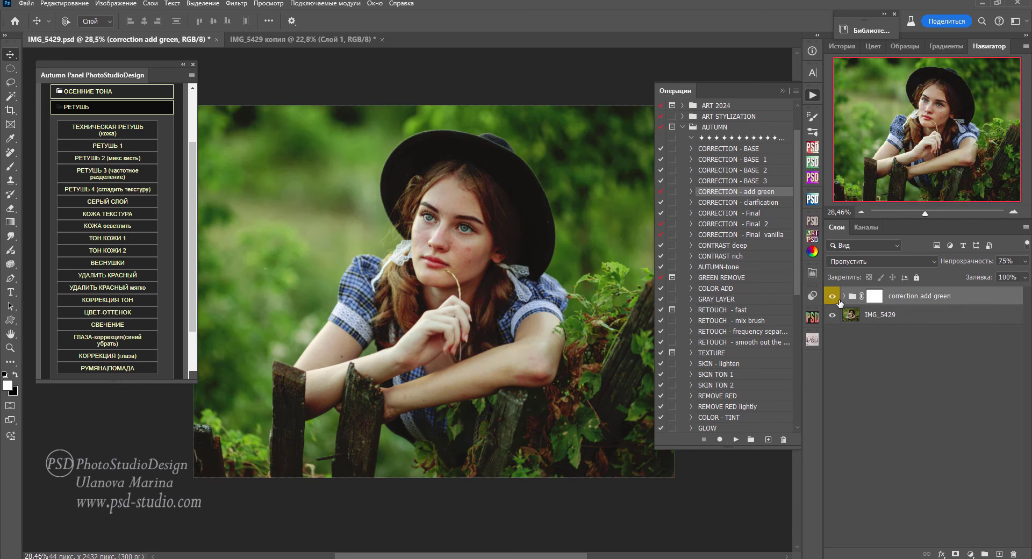
left_click(832, 297)
left_click(891, 321)
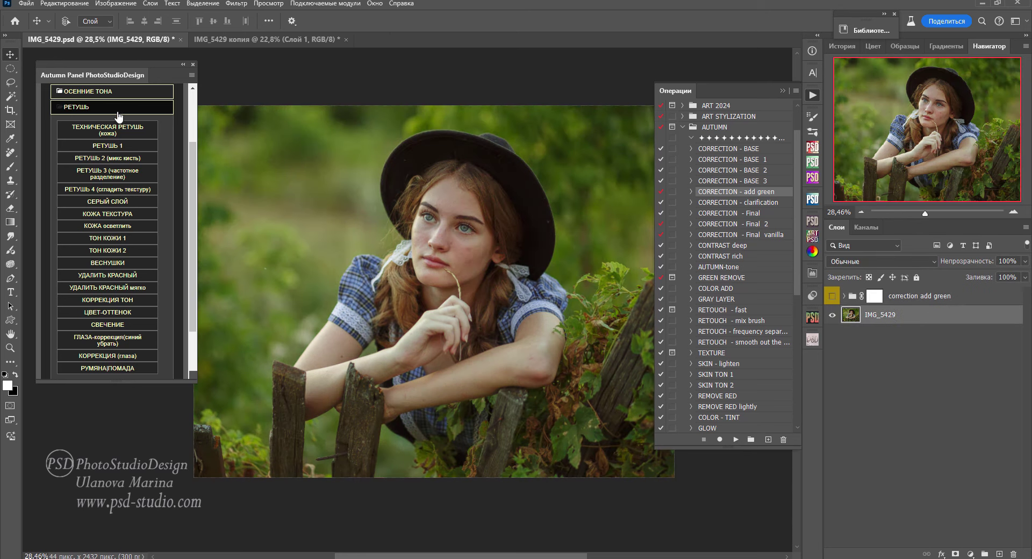
Apply the Autumn Panel's ЗЕЛЕНЫЙ добавить and compare it against the action's green version
scroll(195, 187, "up", 3)
left_click(115, 153)
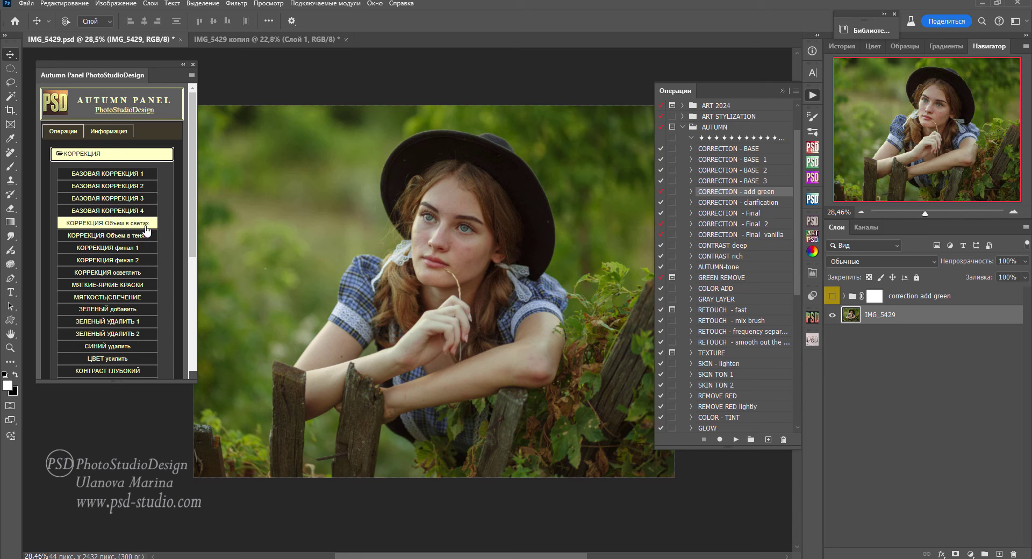
left_click(111, 310)
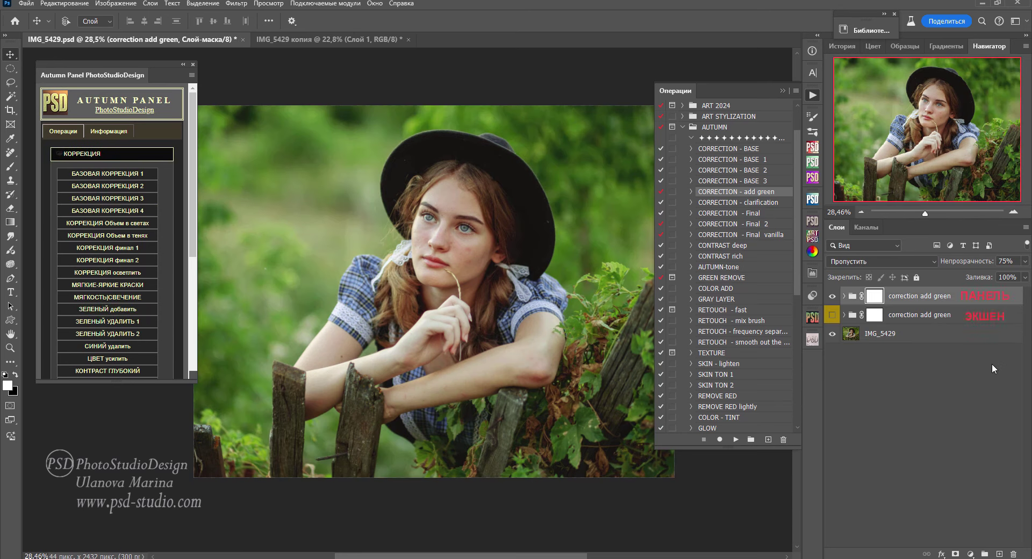
left_click(832, 296)
left_click(832, 315)
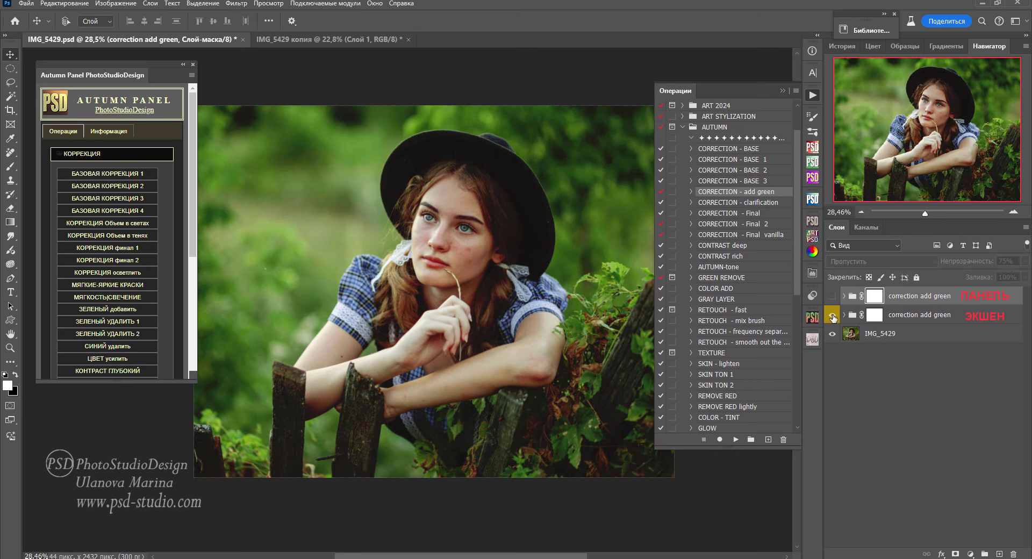
left_click(833, 315)
left_click(832, 295)
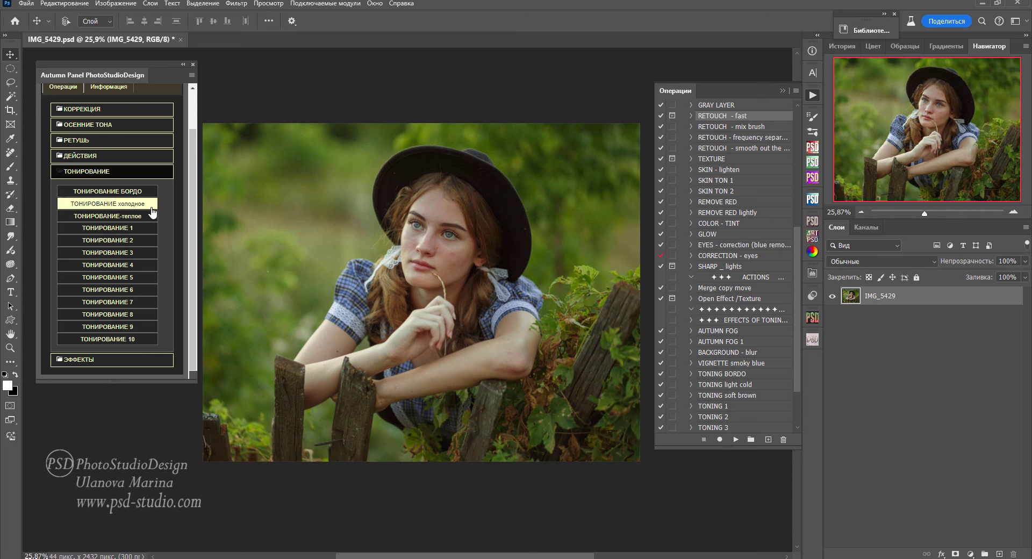
Apply the Autumn Panel's soft brown toning, compare it, then hide it
left_click(138, 217)
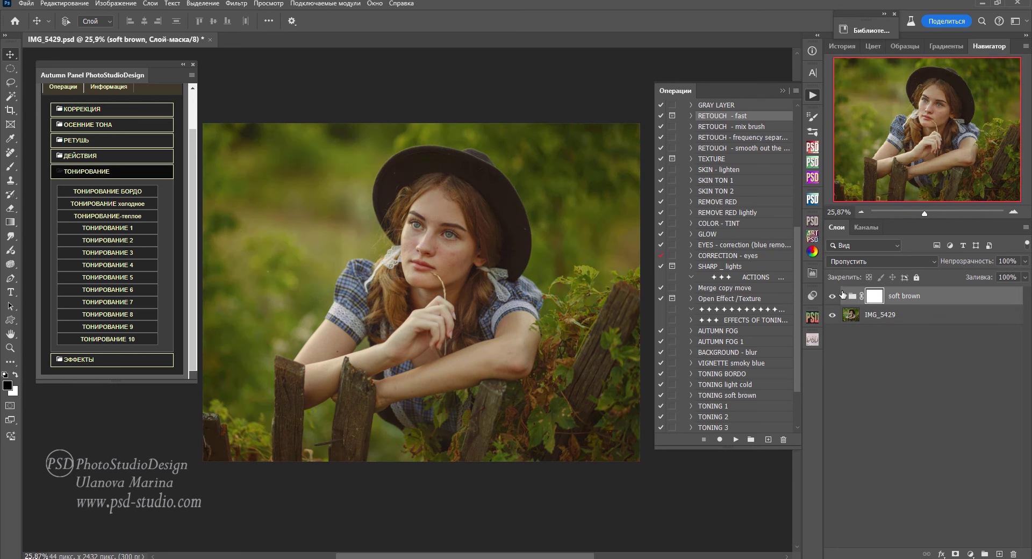
left_click(832, 296)
left_click(832, 297)
left_click(893, 315)
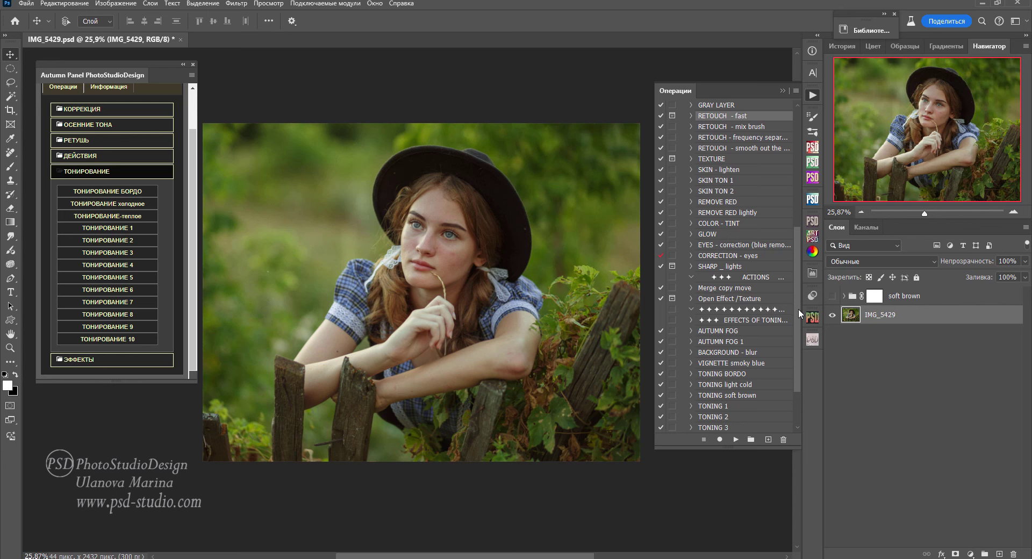
left_click_drag(798, 309, 798, 339)
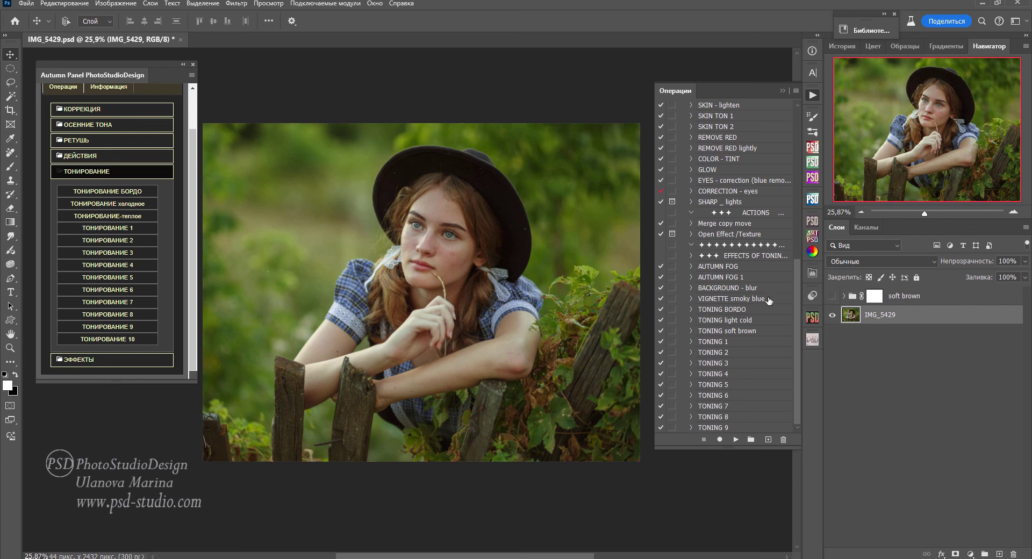
Run the TONING soft brown action past the clipping mask warning and select its layers
left_click(738, 331)
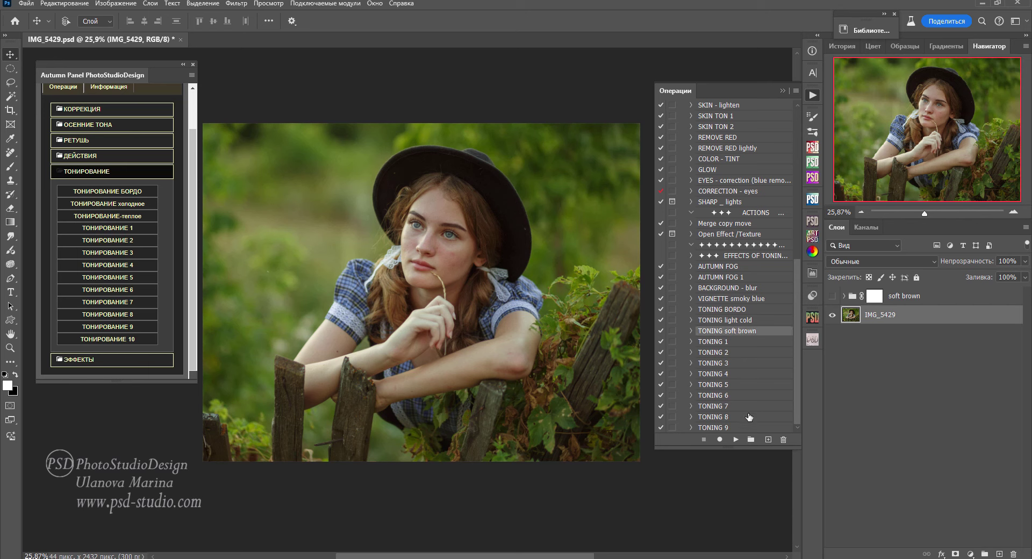
left_click(736, 439)
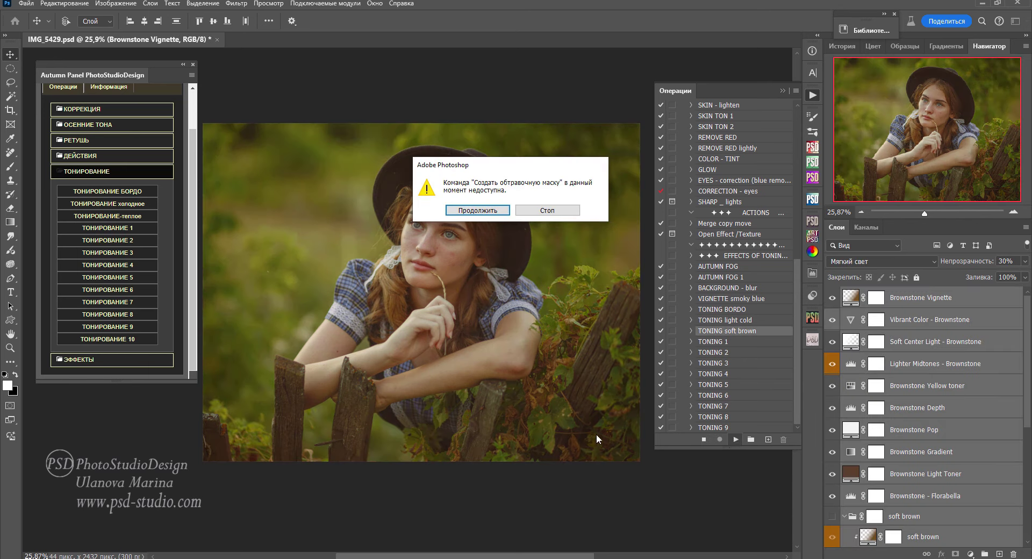
key("Return")
key("Return")
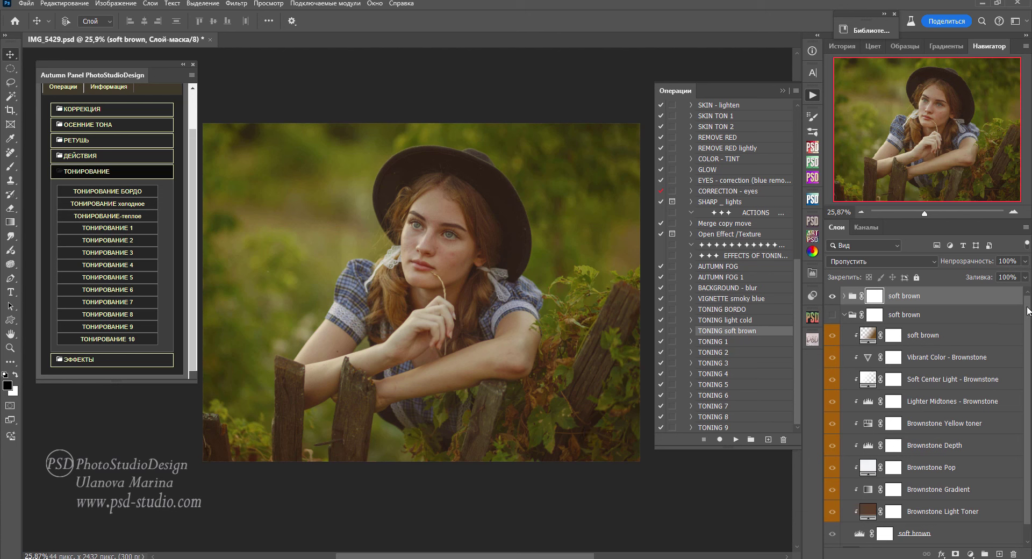
left_click_drag(1028, 311, 1025, 350)
left_click(946, 520, "shift")
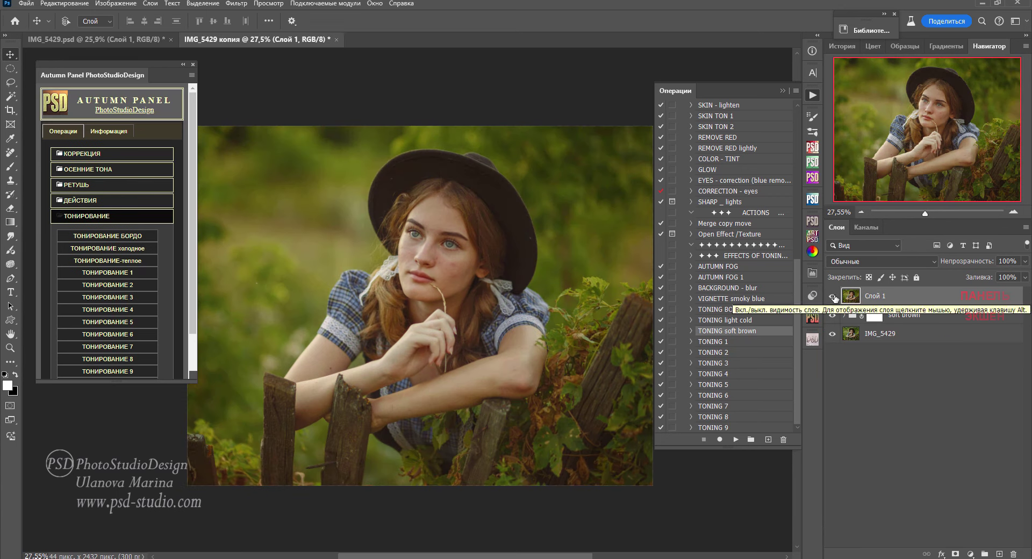
Toggle Слой 1 to compare the two toning results, then close IMG_5429 копия
left_click(833, 296)
left_click(833, 296)
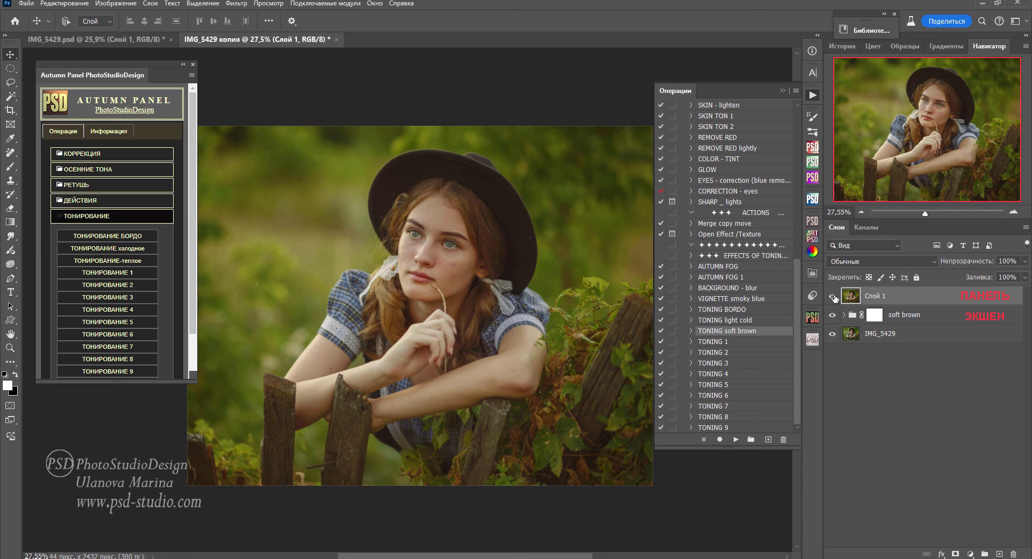
left_click(833, 296)
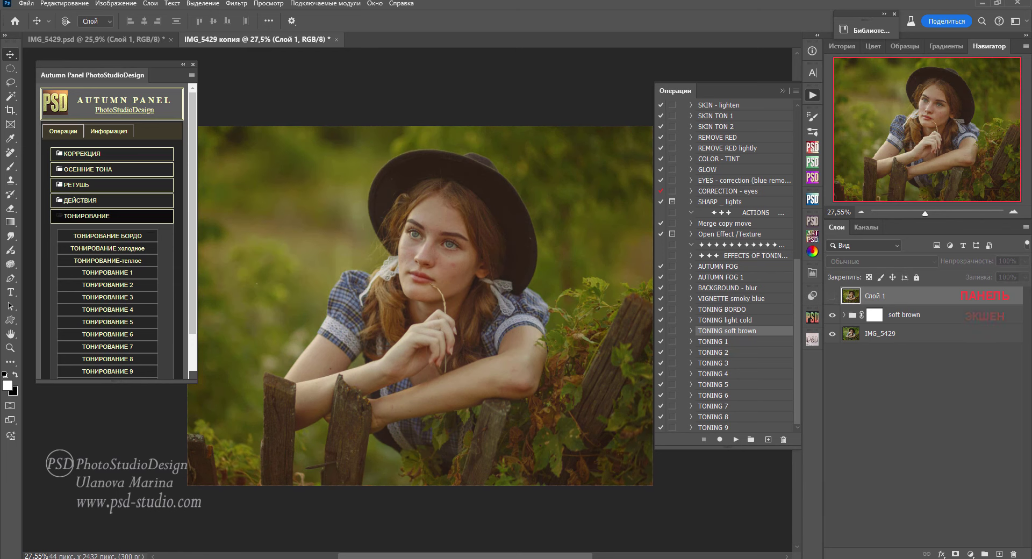
left_click(337, 39)
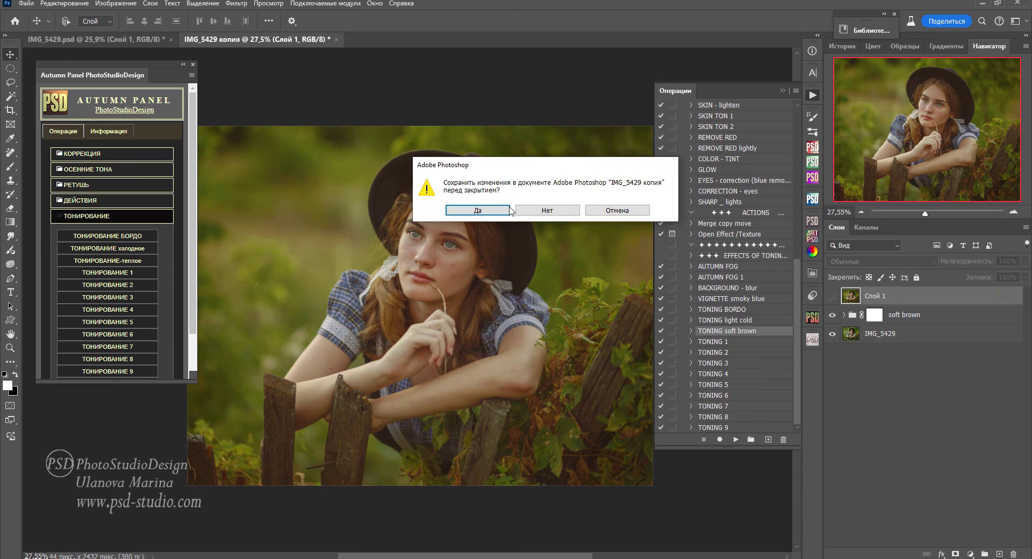
left_click(547, 210)
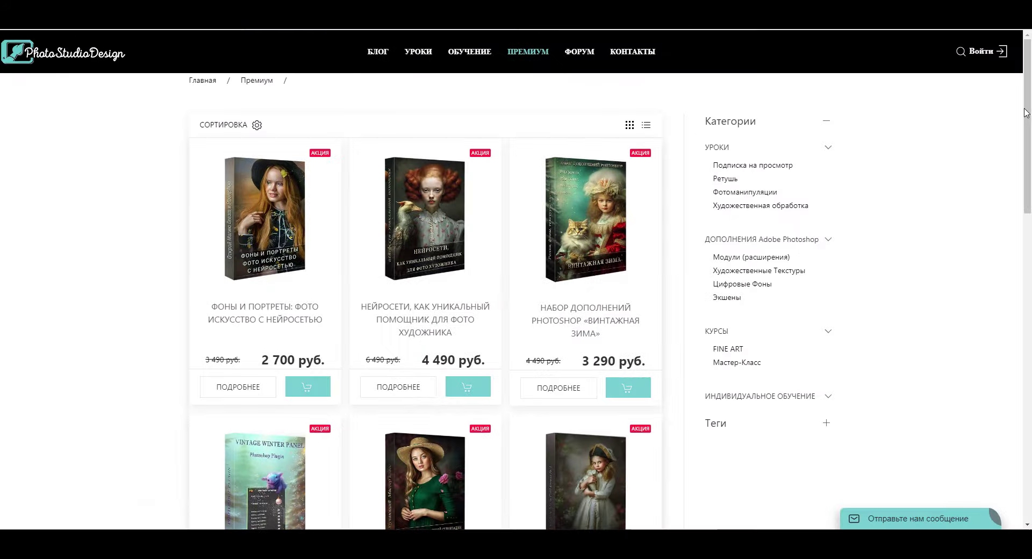
Browse the Премиум shop's Модули (расширения) plugins, then its photomanipulation lessons
mouse_move(1026, 113)
left_mouse_down()
mouse_move(1031, 396)
mouse_move(1031, 79)
left_mouse_up()
left_click(815, 321)
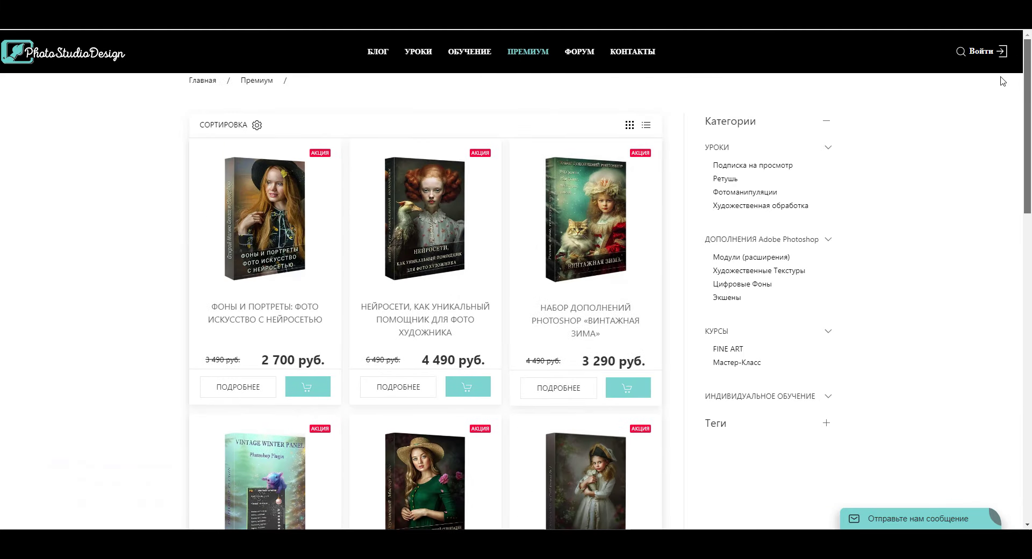
left_click(754, 257)
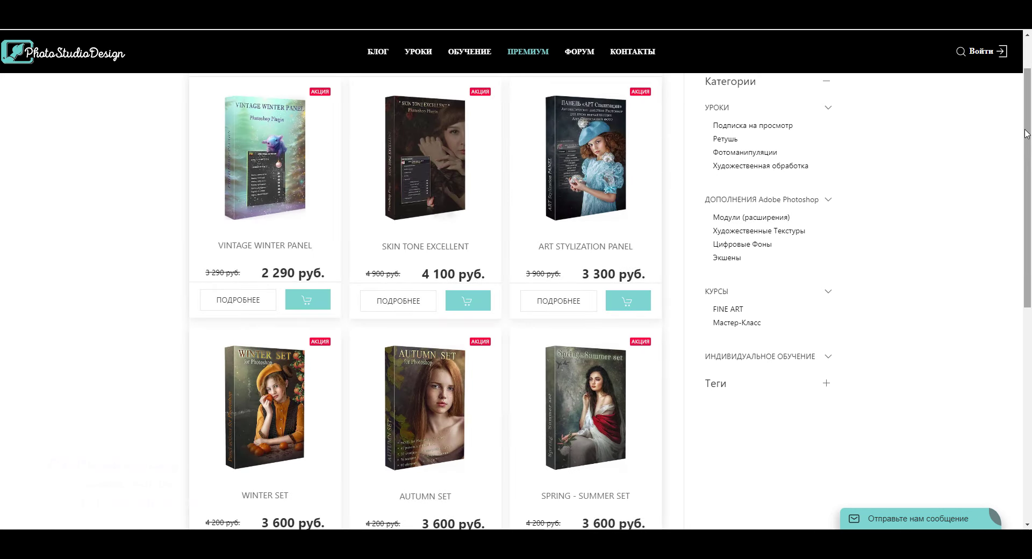
mouse_move(1030, 146)
left_mouse_down()
mouse_move(1028, 262)
mouse_move(1027, 139)
left_mouse_up()
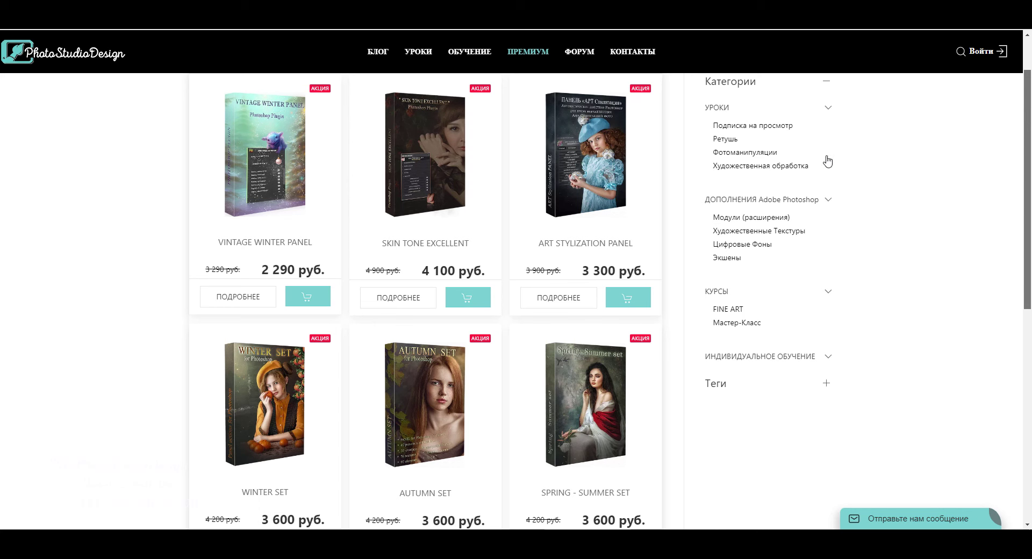
left_click(783, 130)
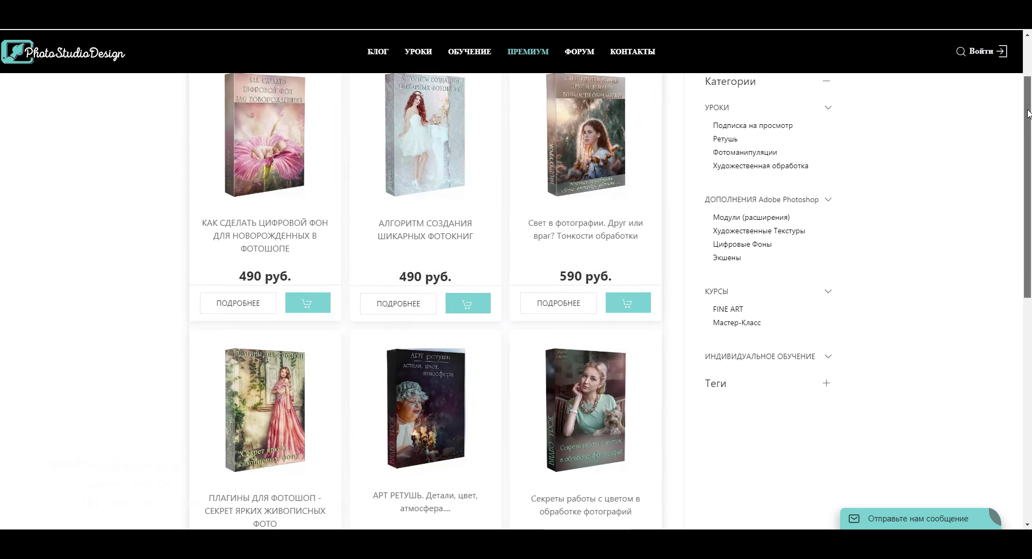
mouse_move(1027, 115)
left_mouse_down()
mouse_move(1029, 267)
mouse_move(1029, 99)
left_mouse_up()
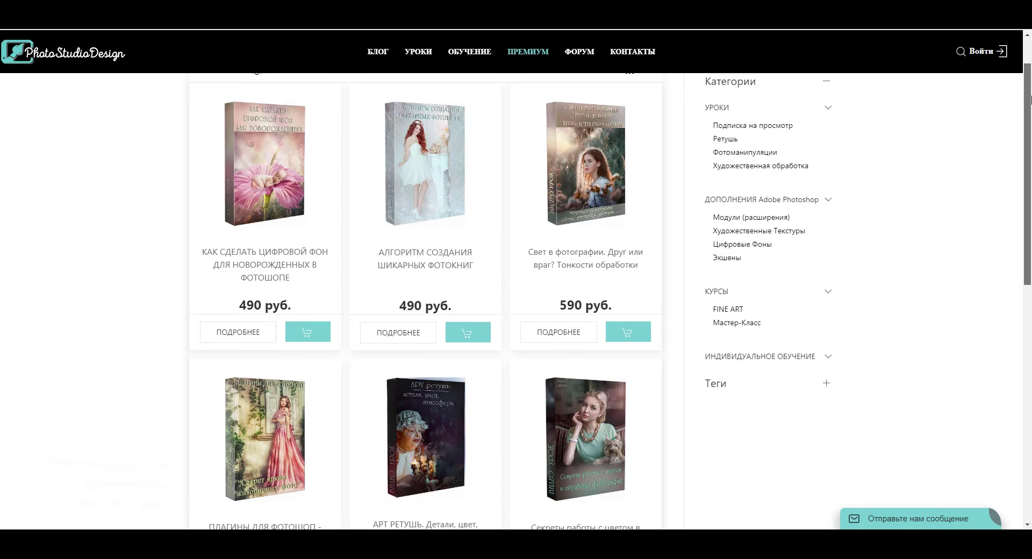